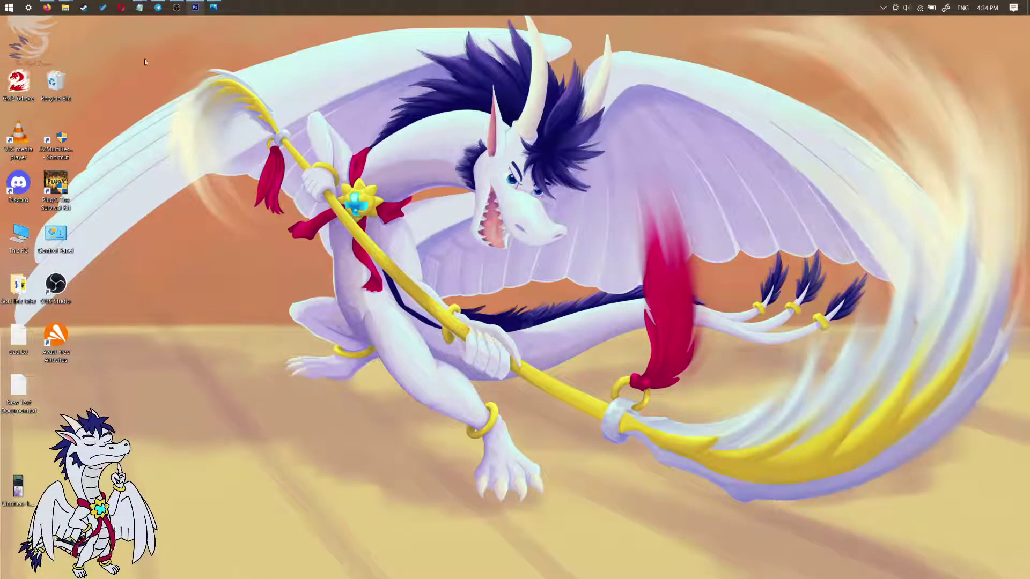
# Switch to Photoshop, stop the Music.psd animation preview, and open Save for Web for the document.
pyautogui.click(196, 7)
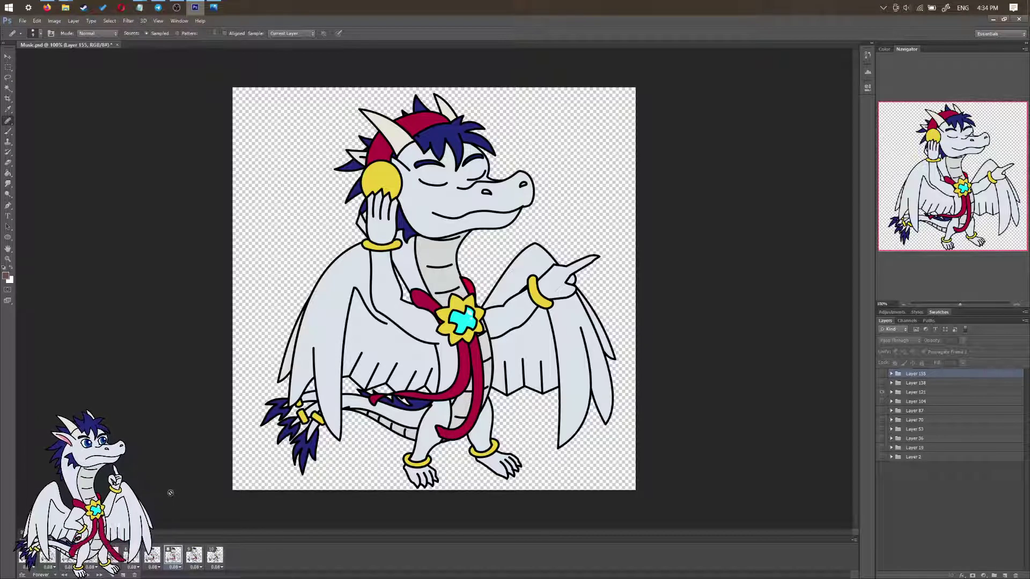
pyautogui.click(90, 575)
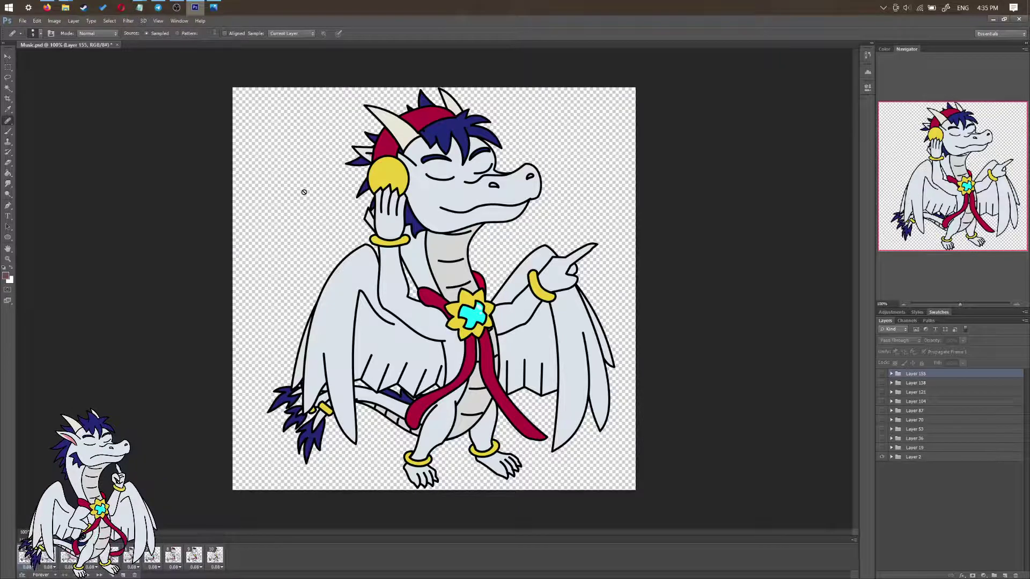
pyautogui.click(24, 21)
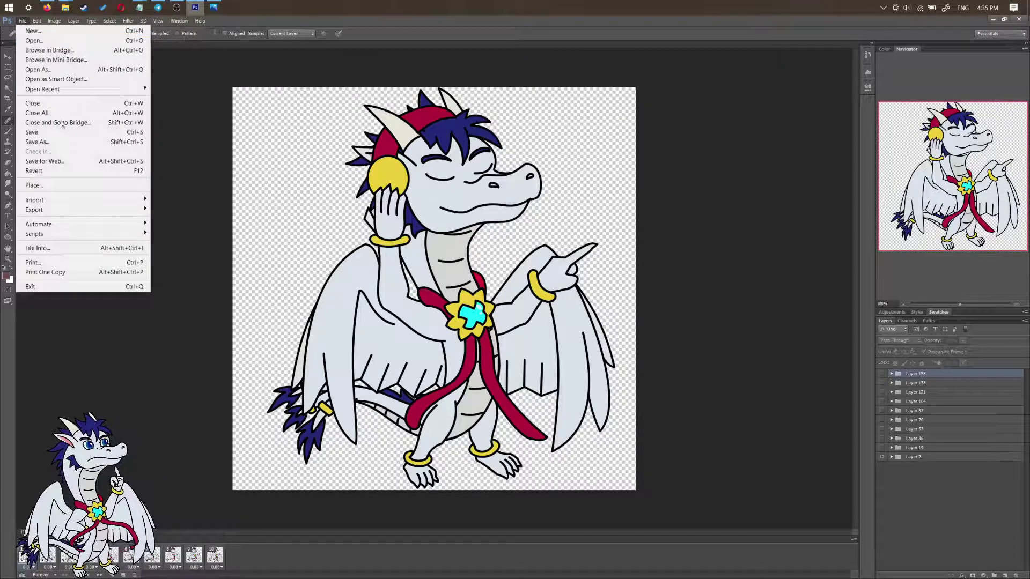
pyautogui.click(76, 162)
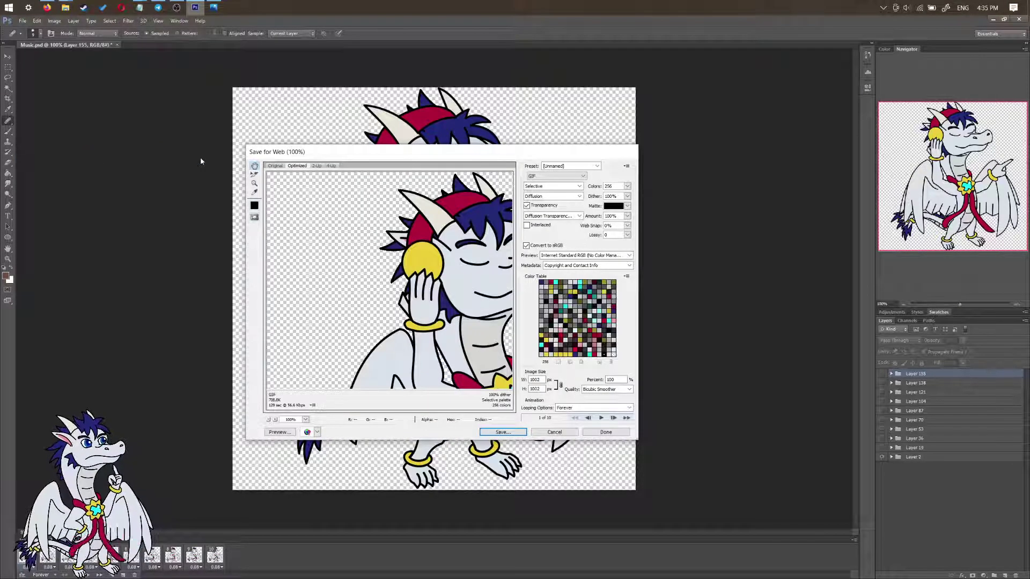
# Set the export format to GIF and the image size to 512 by 512 px.
pyautogui.click(580, 177)
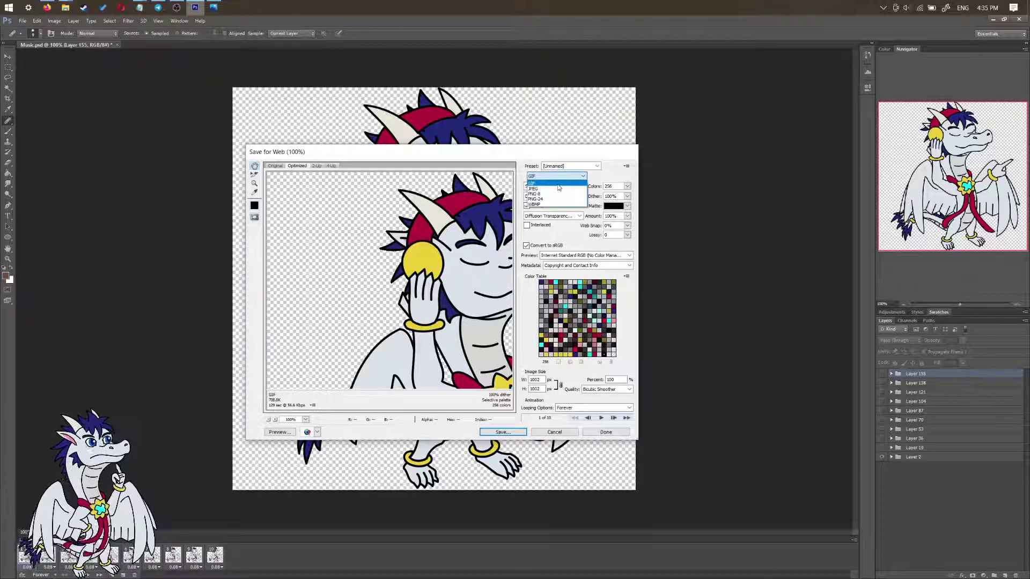
pyautogui.click(576, 182)
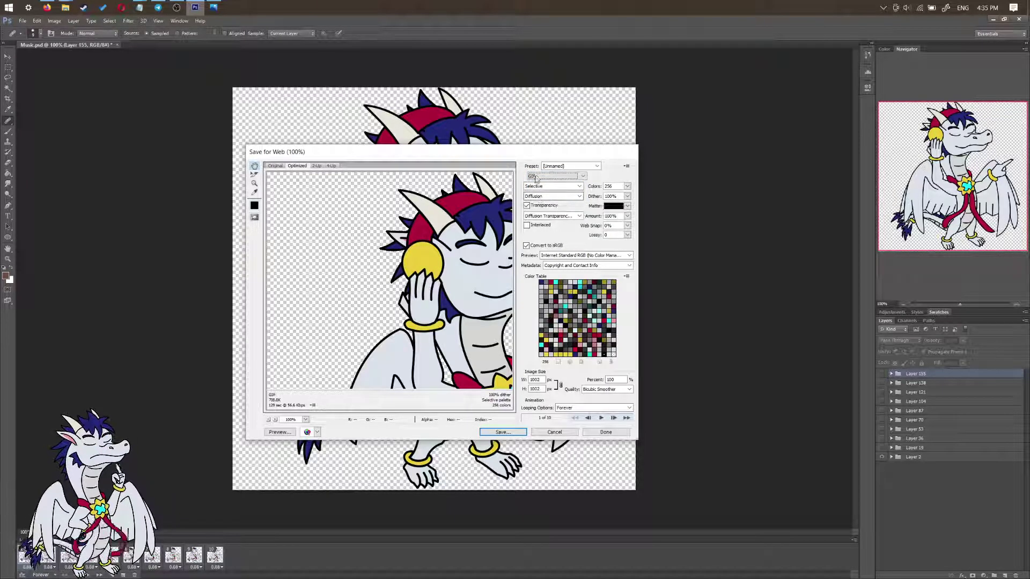
pyautogui.doubleClick(542, 378)
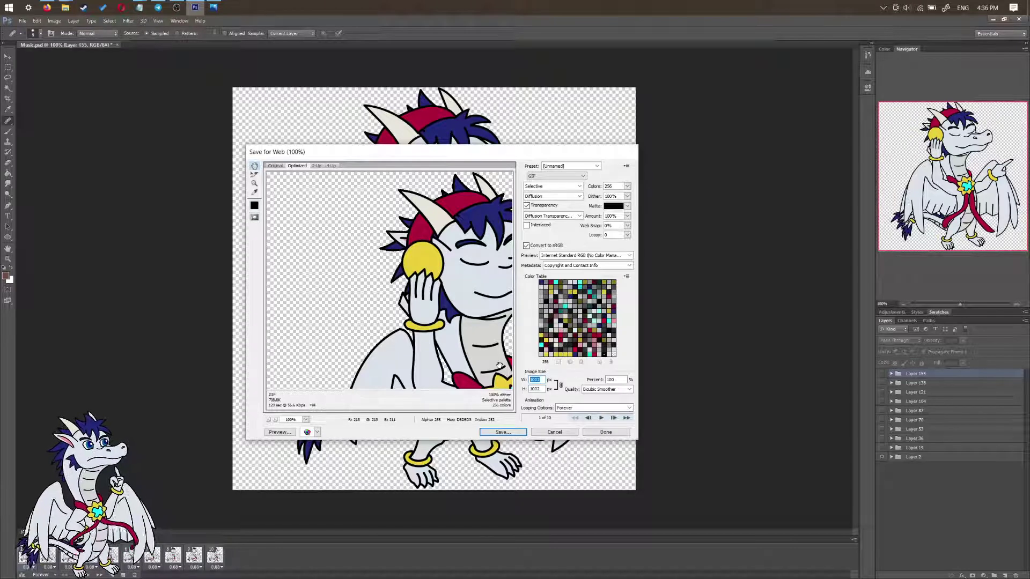
pyautogui.write('512')
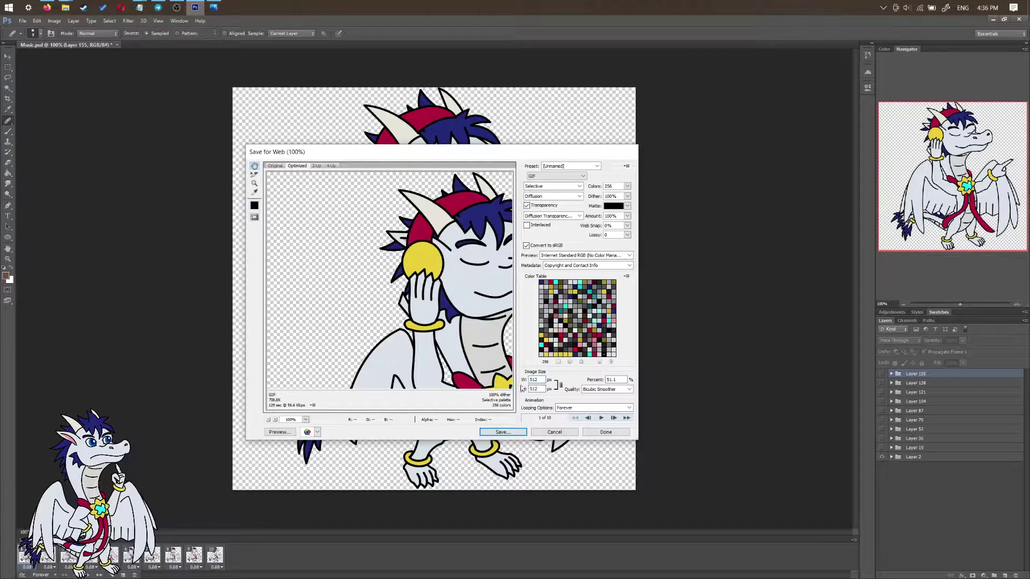
# Preview the GIF without transparency, turn transparency back on, and restore Diffusion Transparency Dither.
pyautogui.click(530, 205)
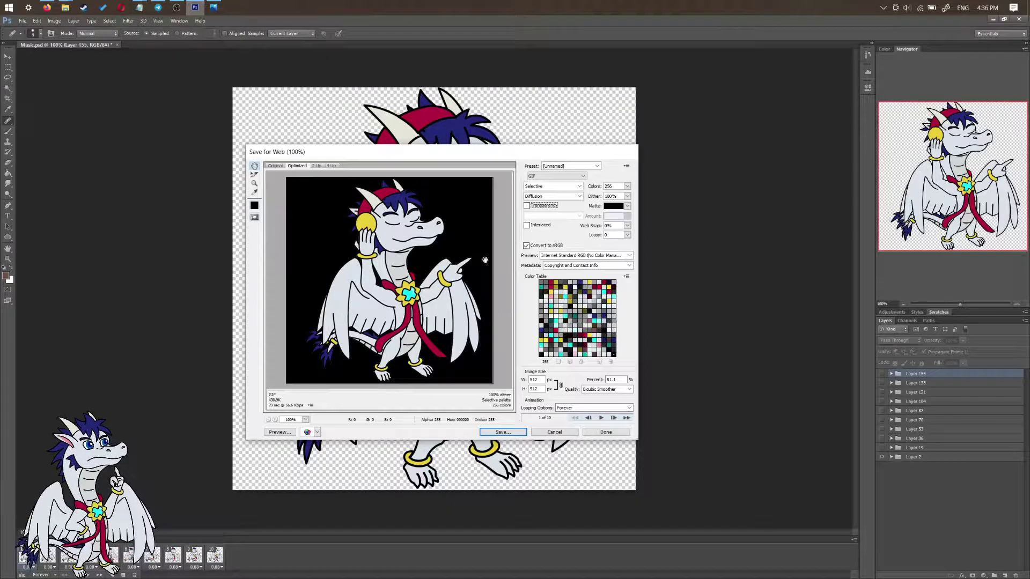
pyautogui.click(527, 206)
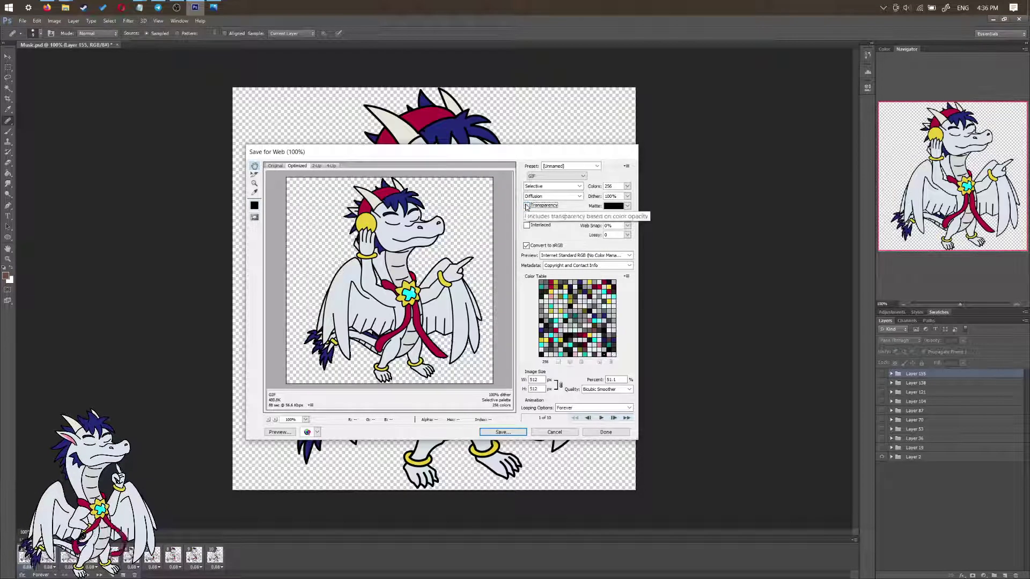
pyautogui.click(565, 217)
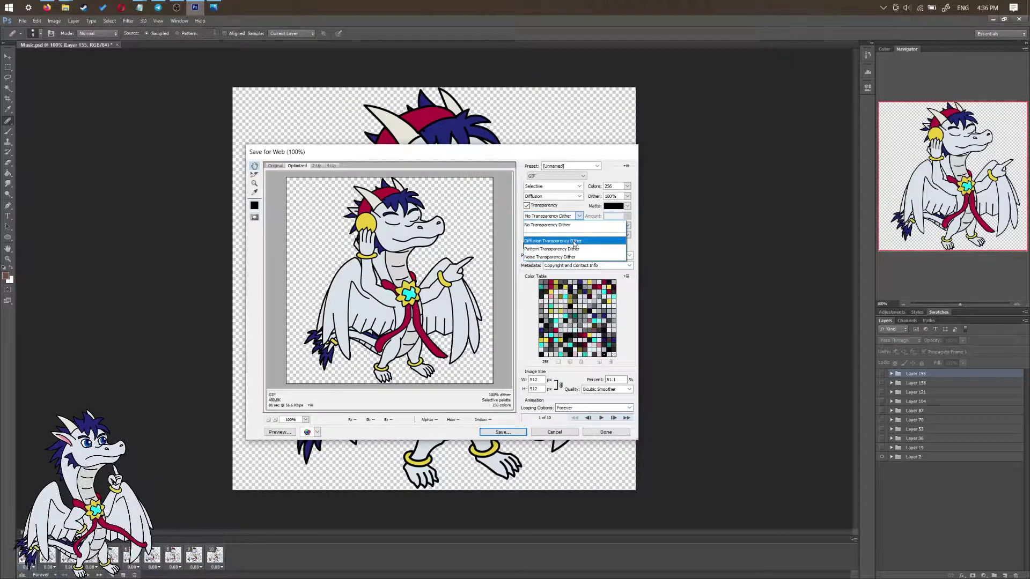
pyautogui.click(573, 242)
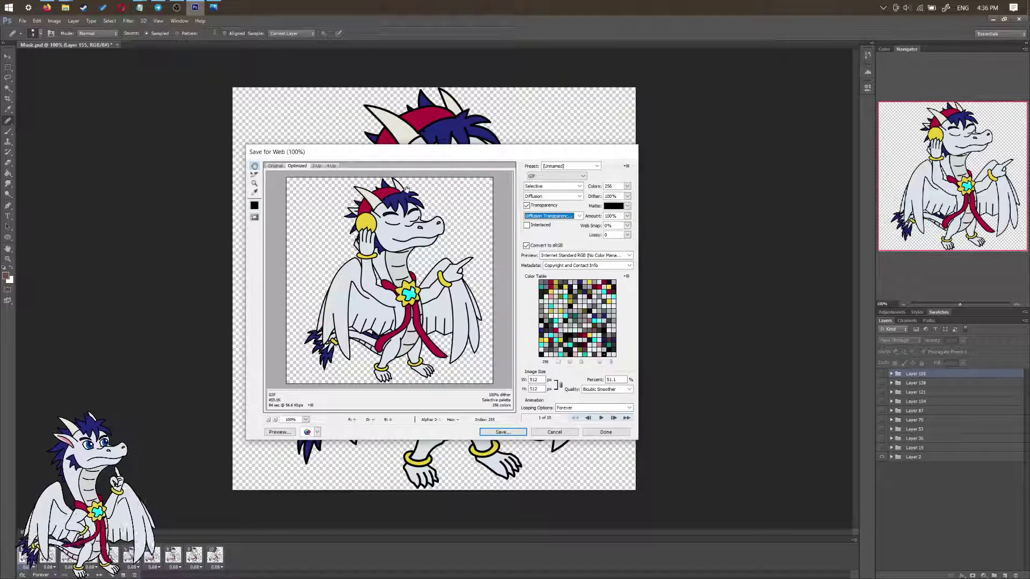
# Try white as the GIF's matte colour, and restore black (000000).
pyautogui.click(617, 206)
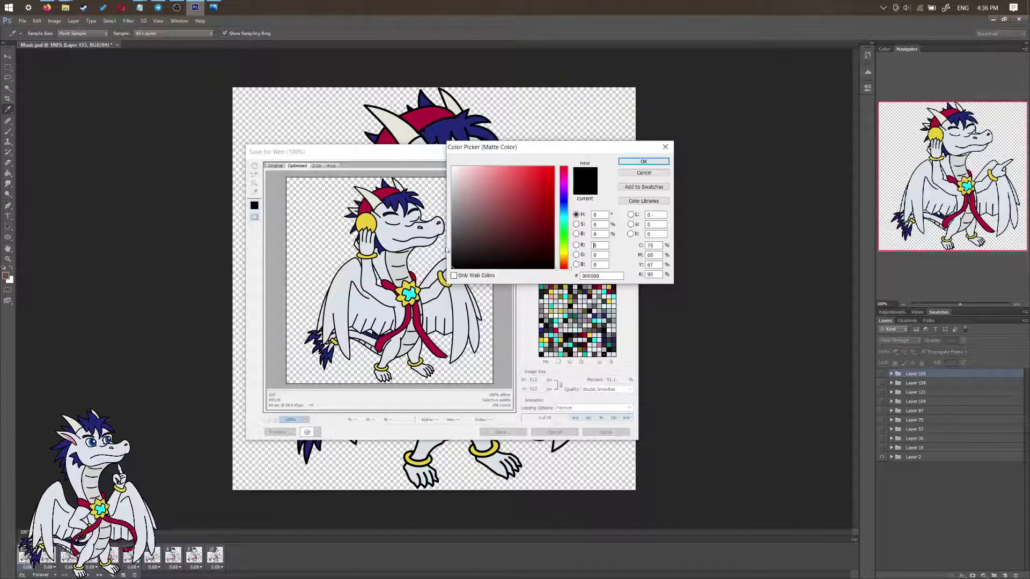
pyautogui.click(452, 167)
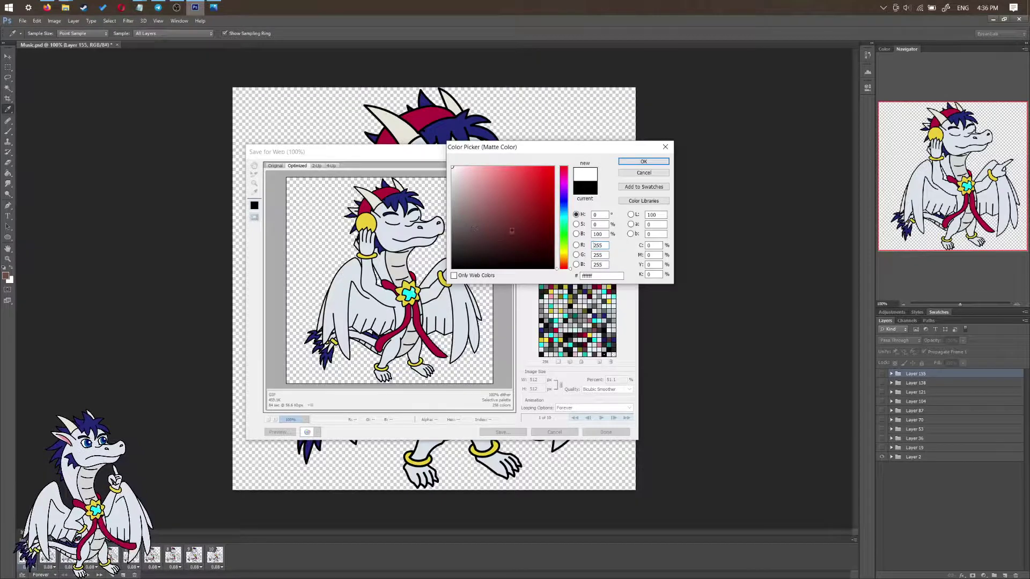
pyautogui.click(585, 188)
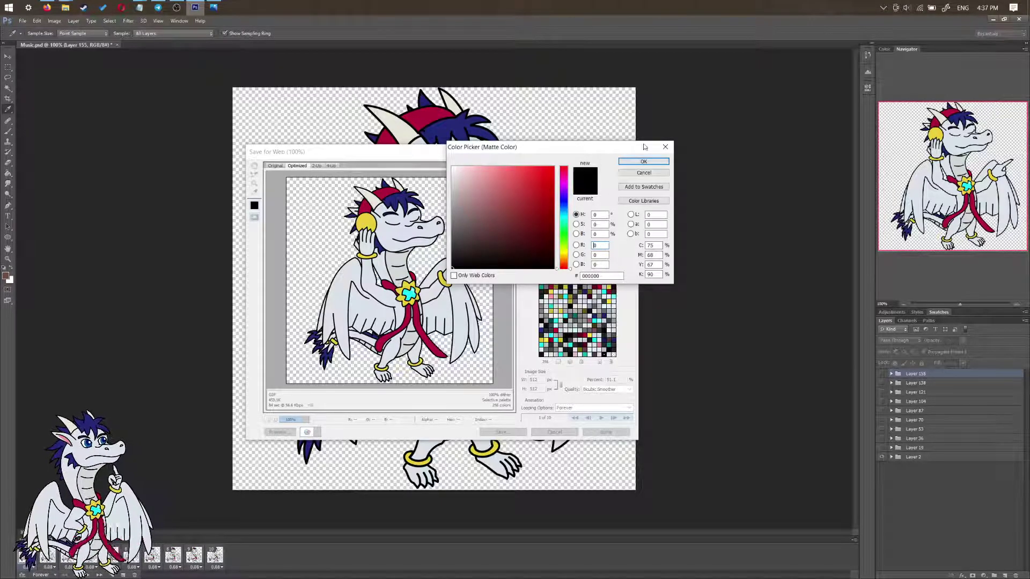
pyautogui.click(644, 162)
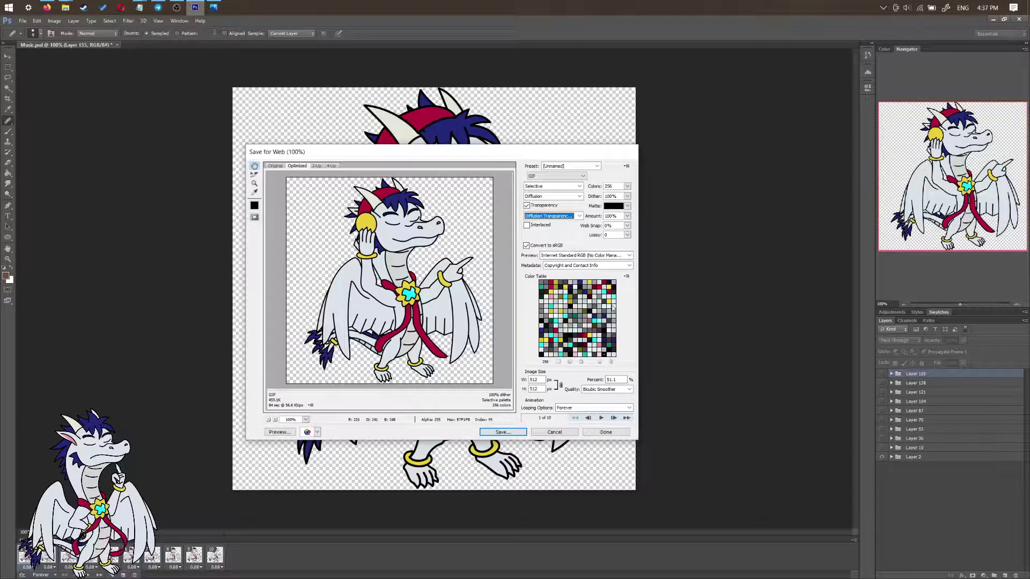
# Save the optimized GIF as Music512.gif in the Music folder, replacing the existing file.
pyautogui.click(502, 432)
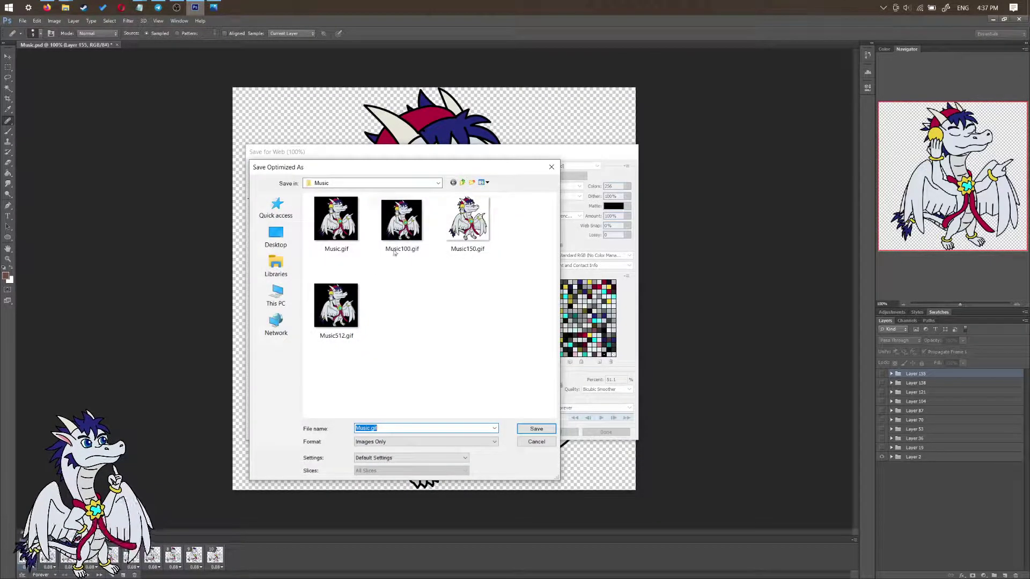
pyautogui.moveTo(414, 171); pyautogui.dragTo(569, 164)
pyautogui.doubleClick(542, 298)
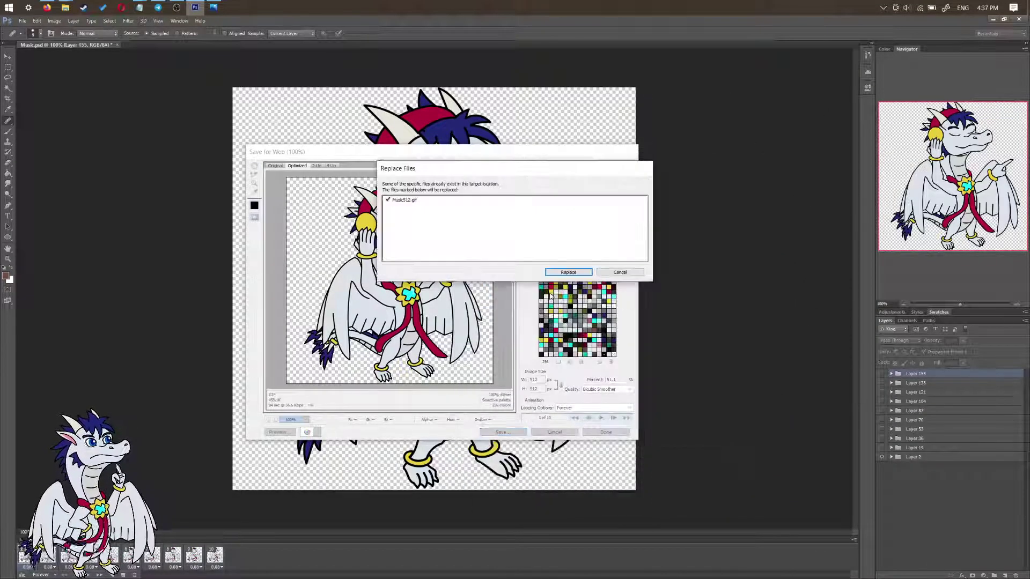
pyautogui.click(569, 272)
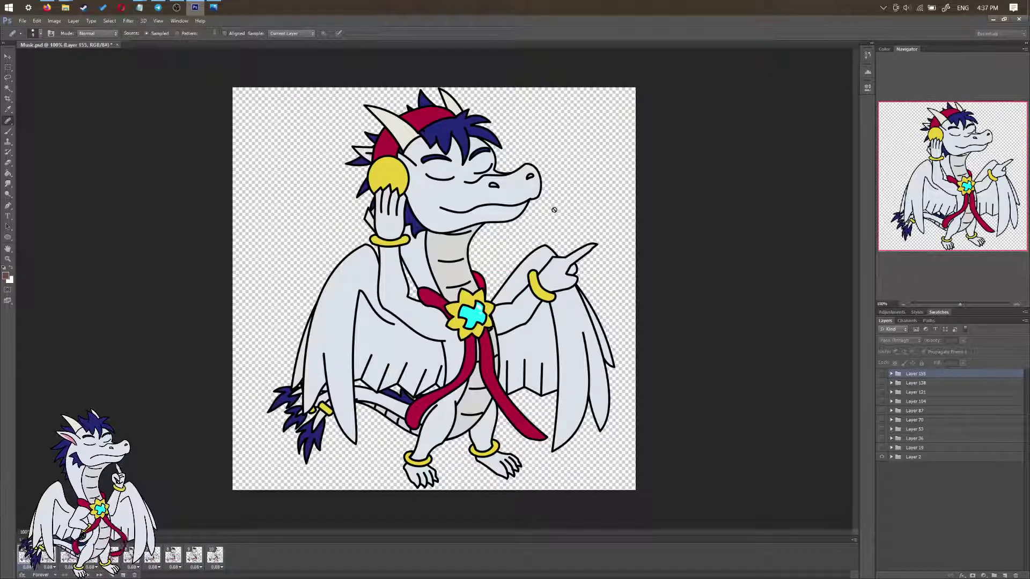
# Switch to the Music folder in File Explorer and open Music512.gif in Photos to check the animation.
pyautogui.click(991, 19)
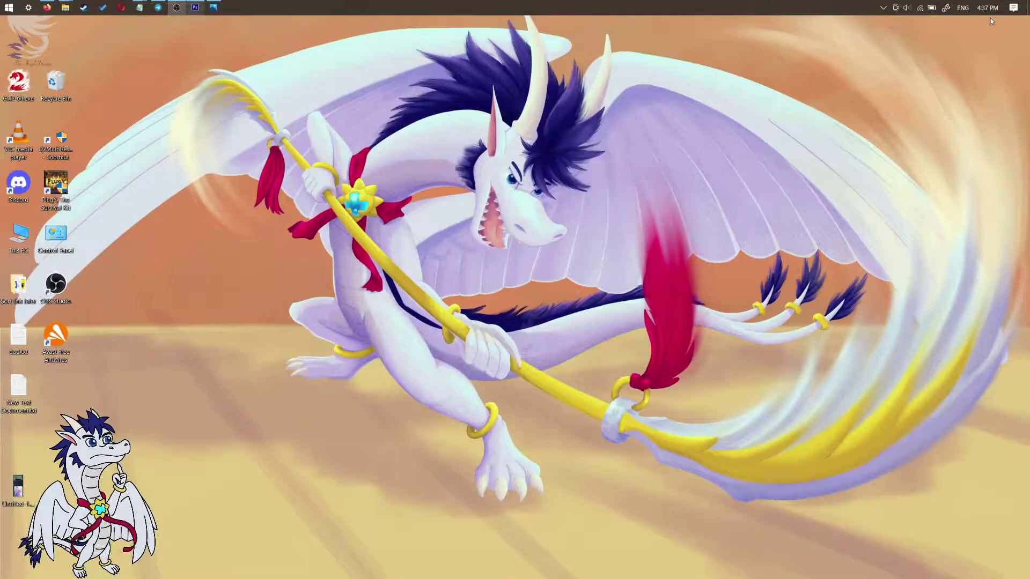
pyautogui.moveTo(65, 7)
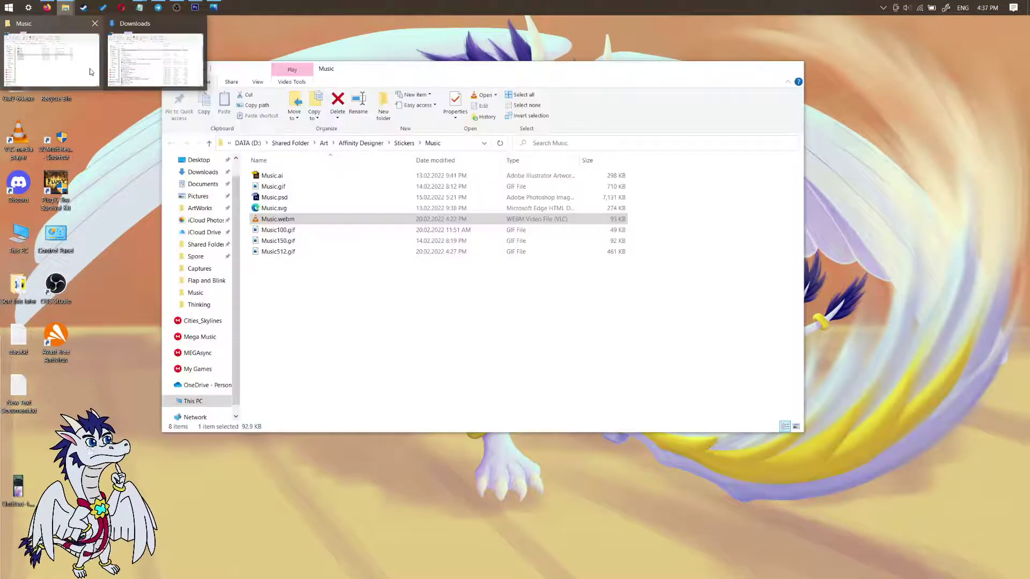
pyautogui.click(89, 69)
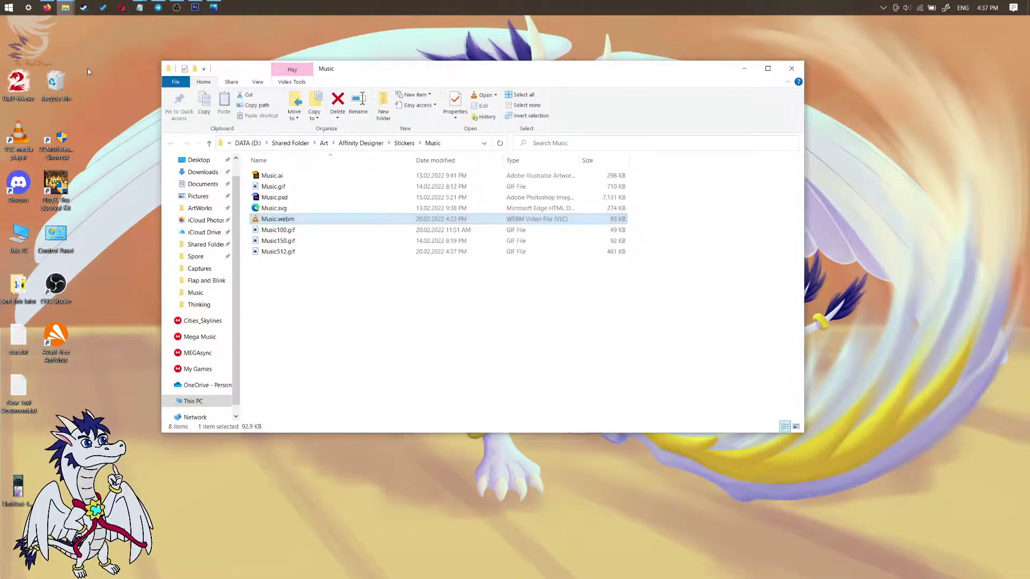
pyautogui.click(285, 253)
pyautogui.doubleClick(284, 253)
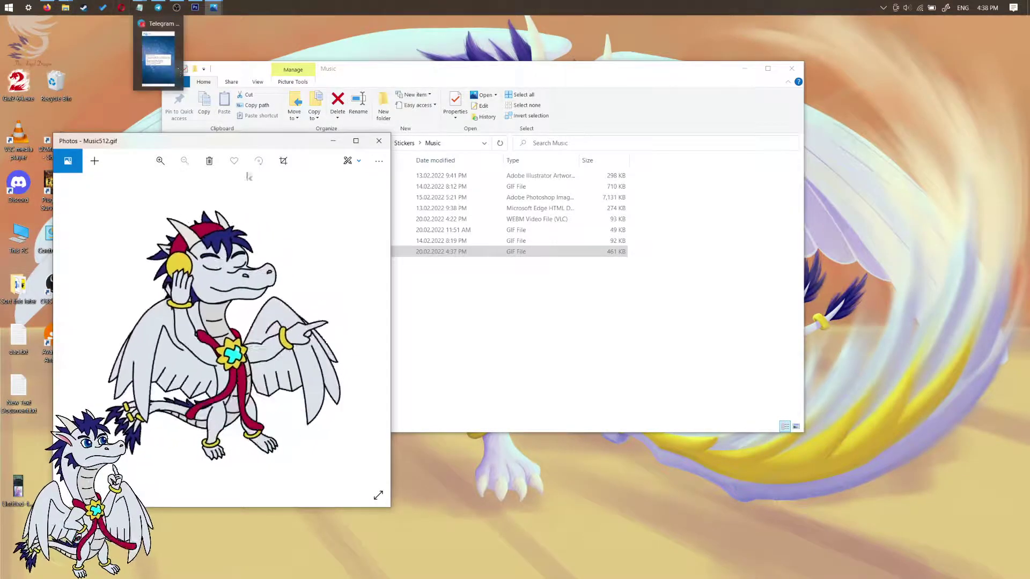
pyautogui.moveTo(267, 145)
pyautogui.mouseDown()
pyautogui.moveTo(341, 144)
pyautogui.moveTo(286, 147)
pyautogui.mouseUp()
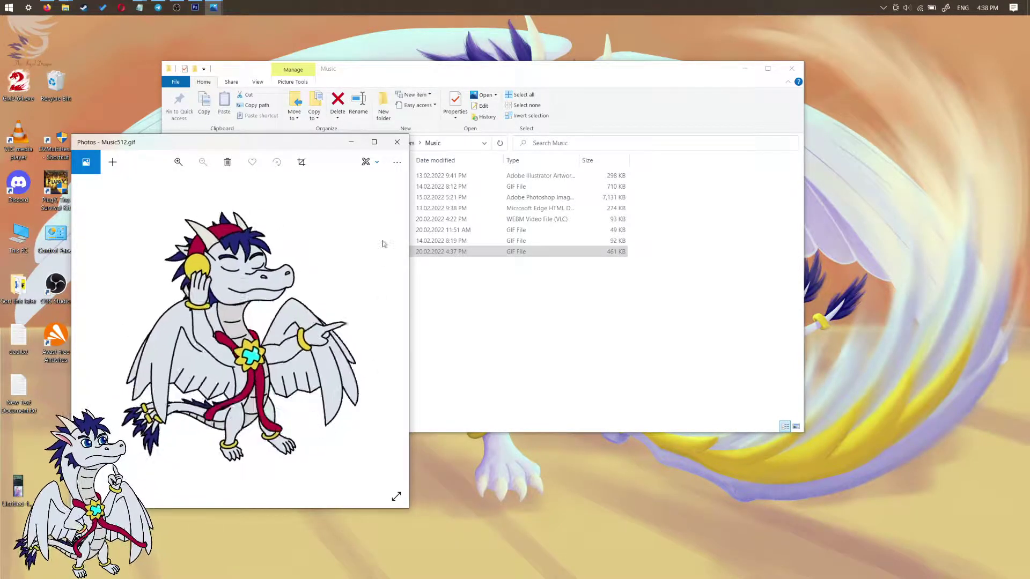
pyautogui.moveTo(180, 150); pyautogui.dragTo(209, 165)
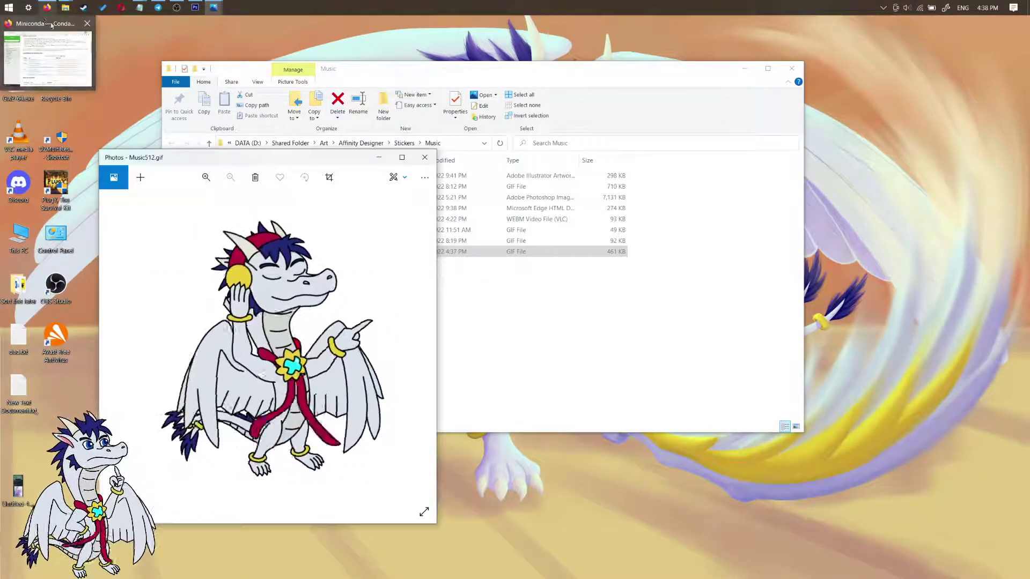
# Switch to Firefox and search the web for miniconda in a new tab.
pyautogui.click(49, 6)
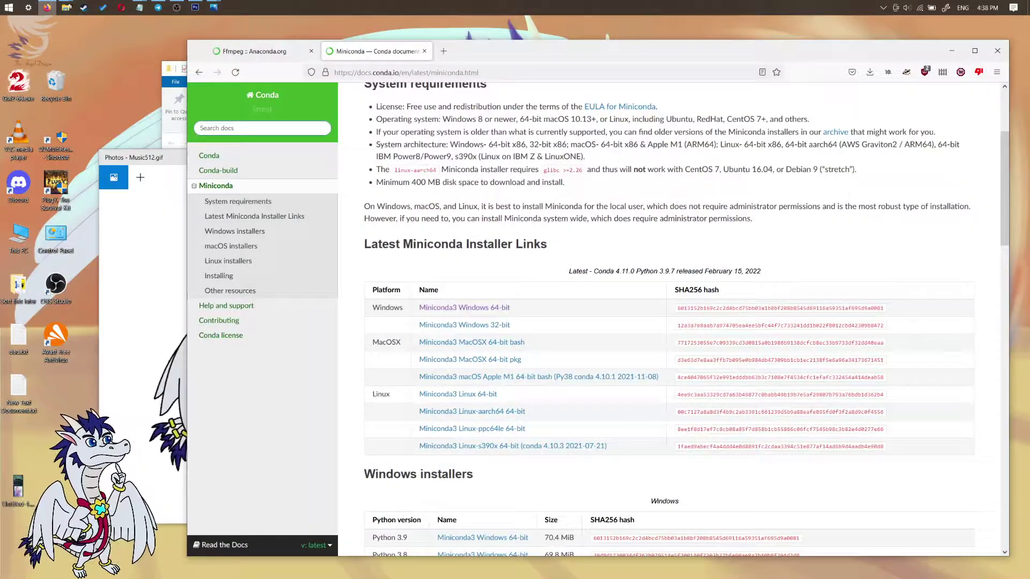
pyautogui.moveTo(530, 64); pyautogui.dragTo(448, 54)
pyautogui.click(359, 42)
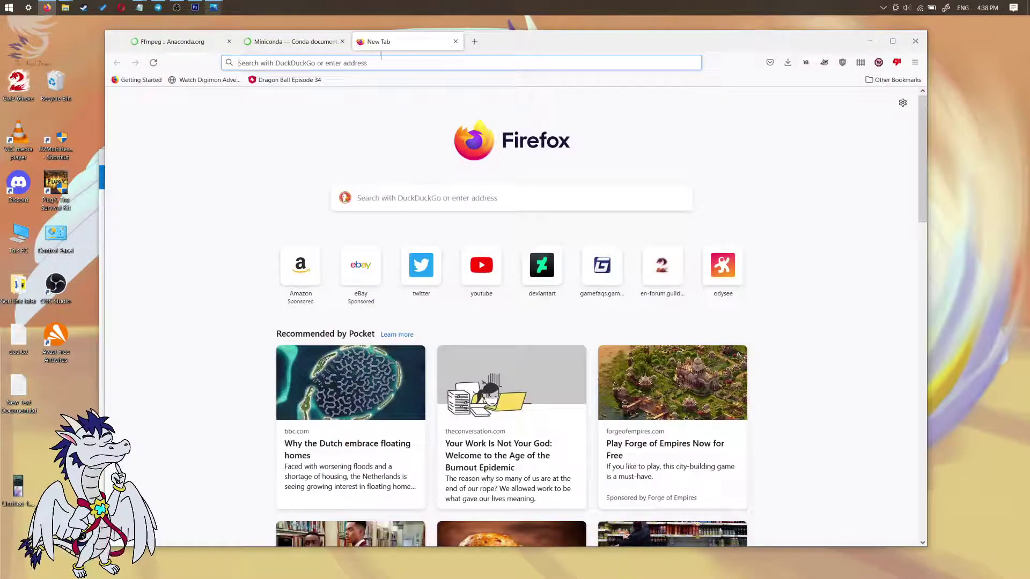
pyautogui.click(385, 61)
pyautogui.write('m')
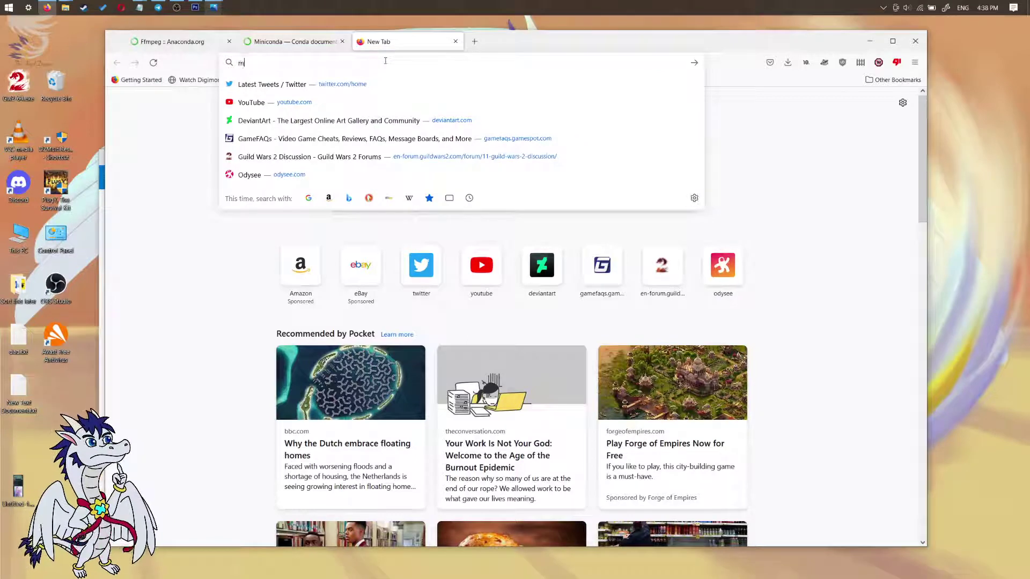
pyautogui.write('iniconda')
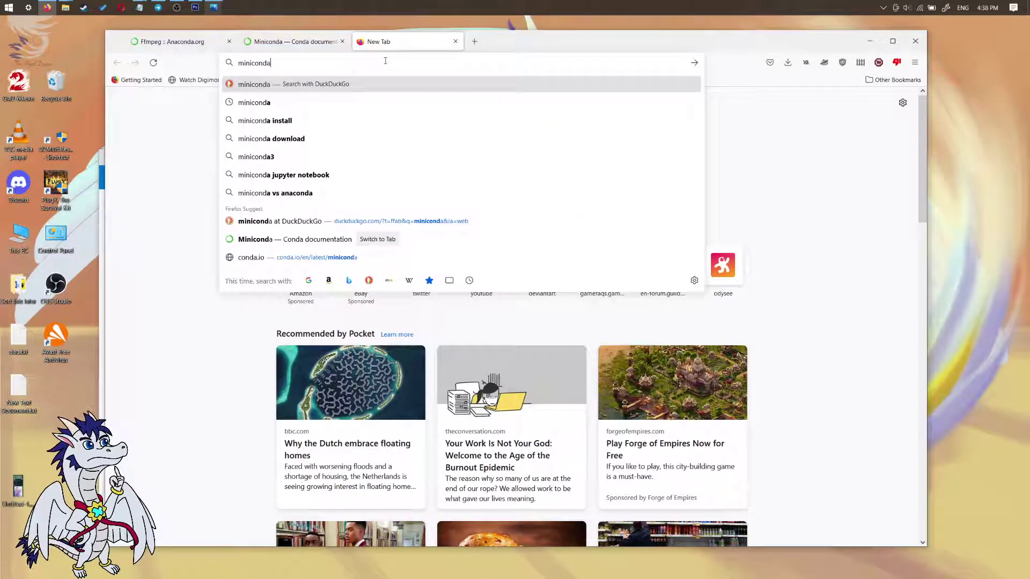
pyautogui.press('Return')
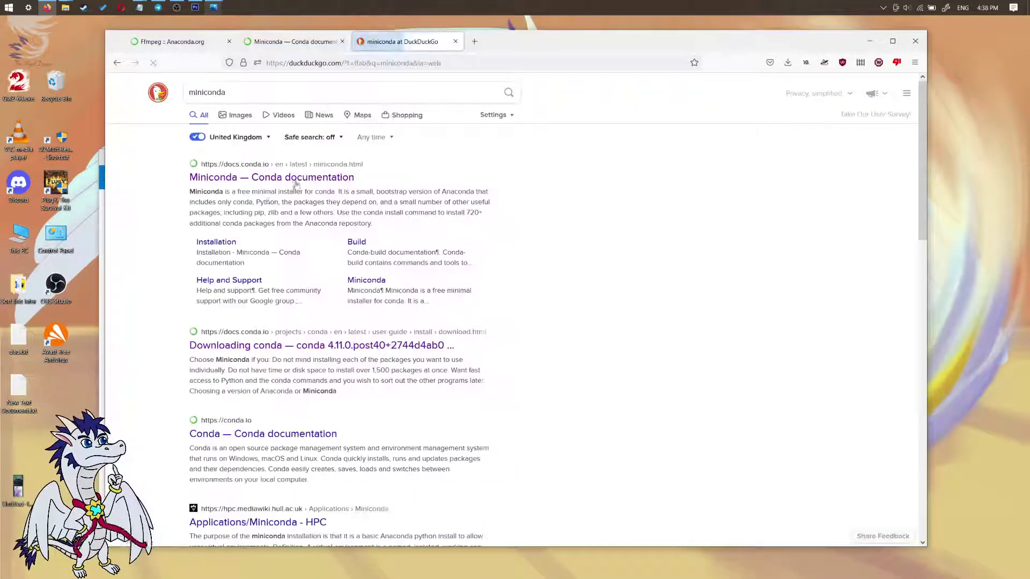
# Open the Miniconda page of the Conda documentation from the search results and find the latest Miniconda installer links.
pyautogui.click(277, 180)
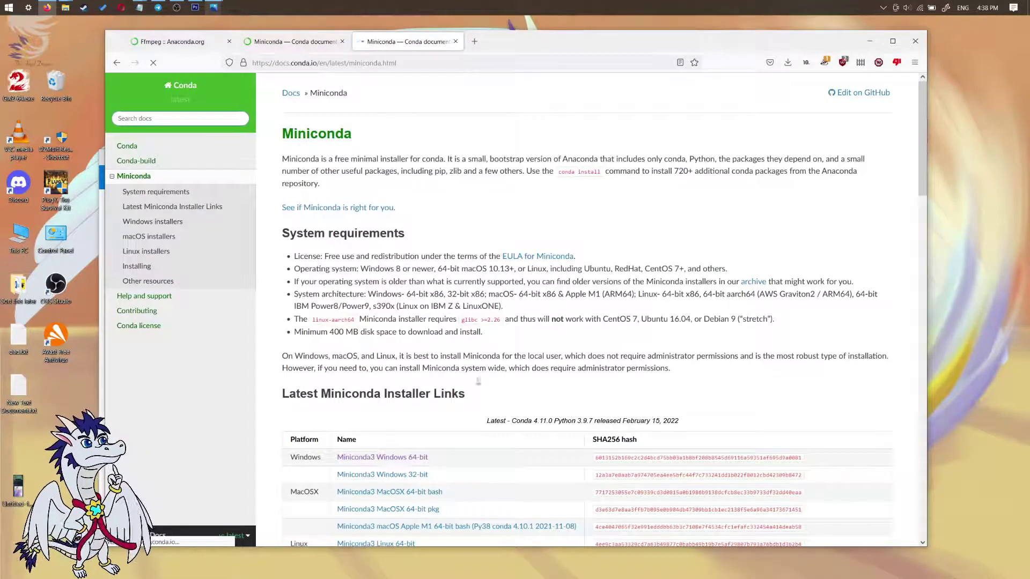
pyautogui.scroll(-2, 478, 381)
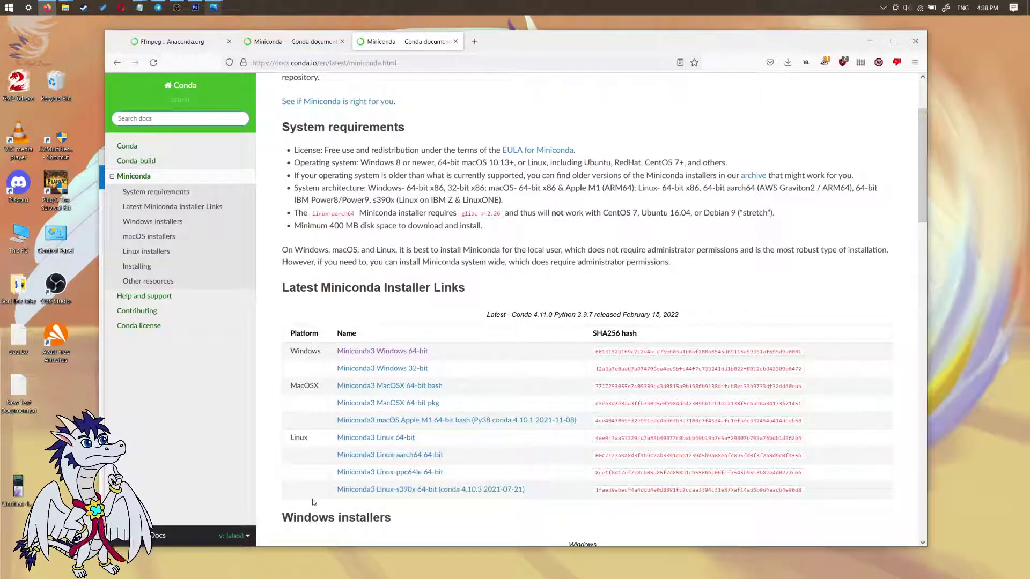
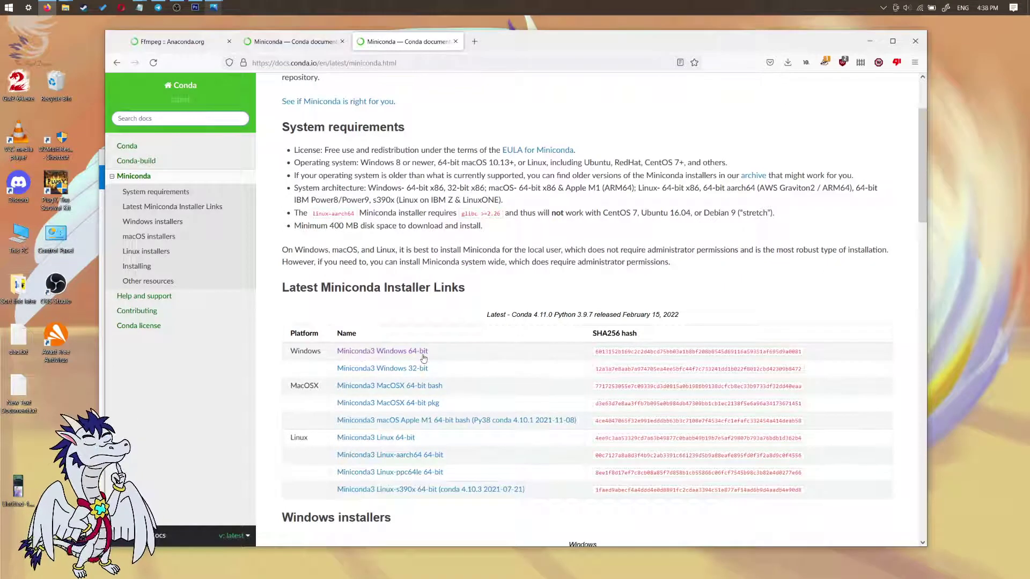
pyautogui.click(417, 353)
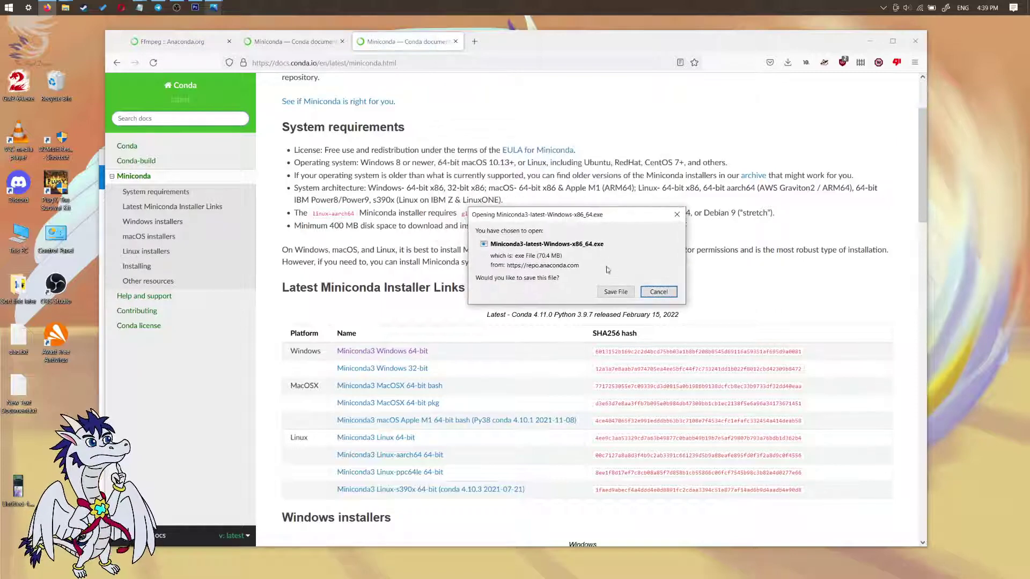
pyautogui.click(616, 298)
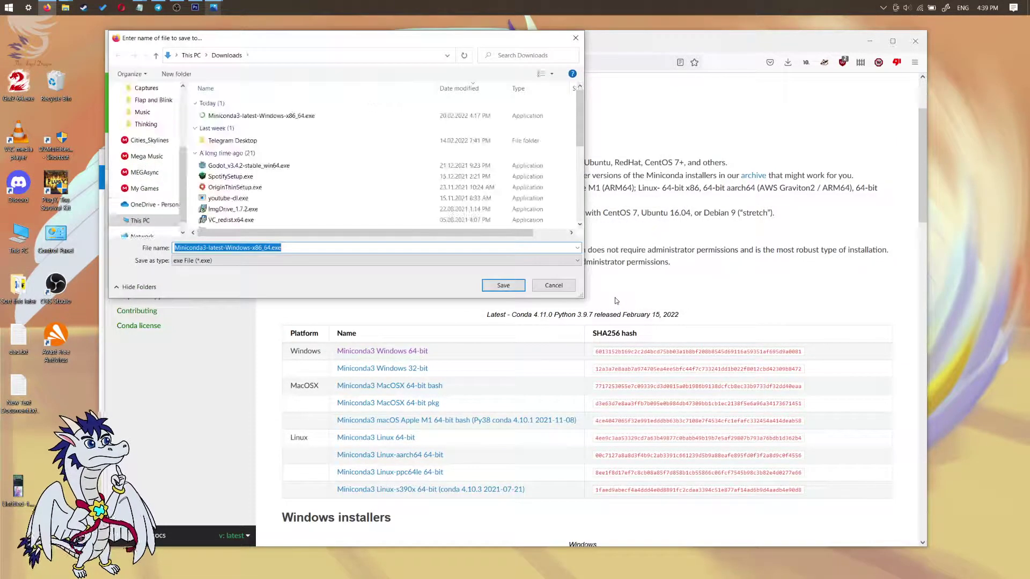
pyautogui.moveTo(351, 39); pyautogui.dragTo(425, 178)
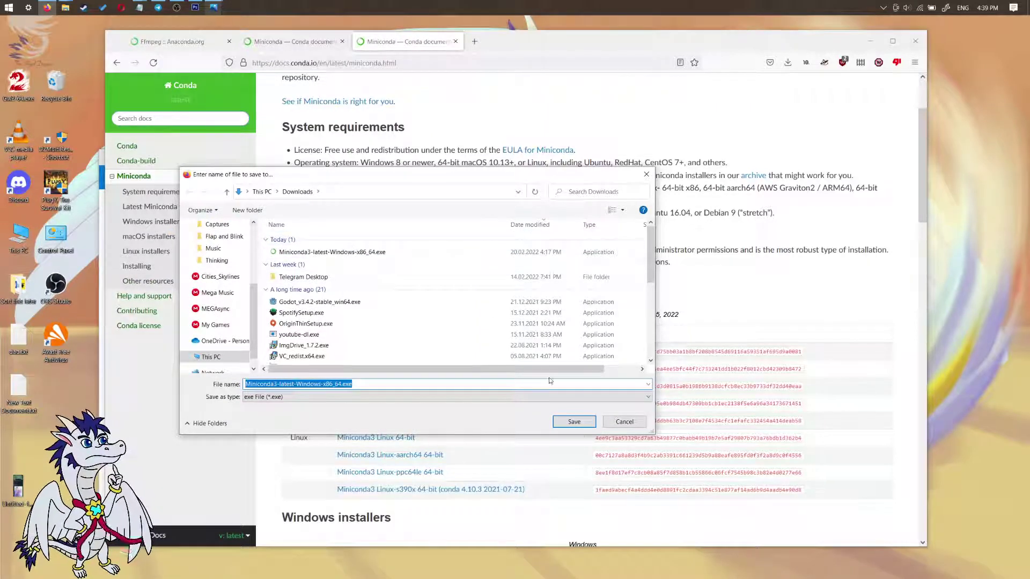
pyautogui.click(625, 422)
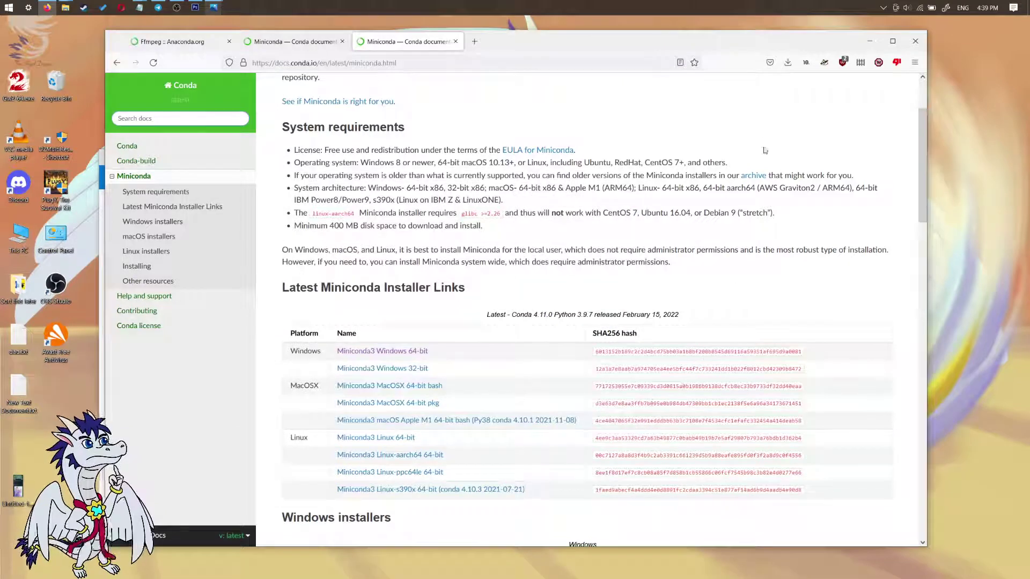
# Show the already downloaded Miniconda3-latest-Windows-x86_64.exe in the Downloads folder and run the installer.
pyautogui.click(788, 62)
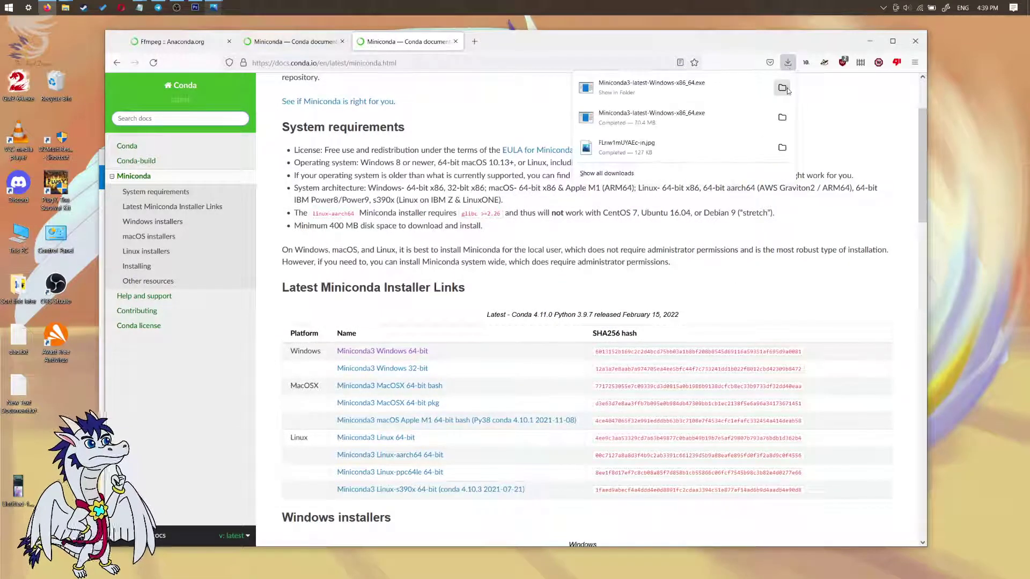
pyautogui.click(783, 89)
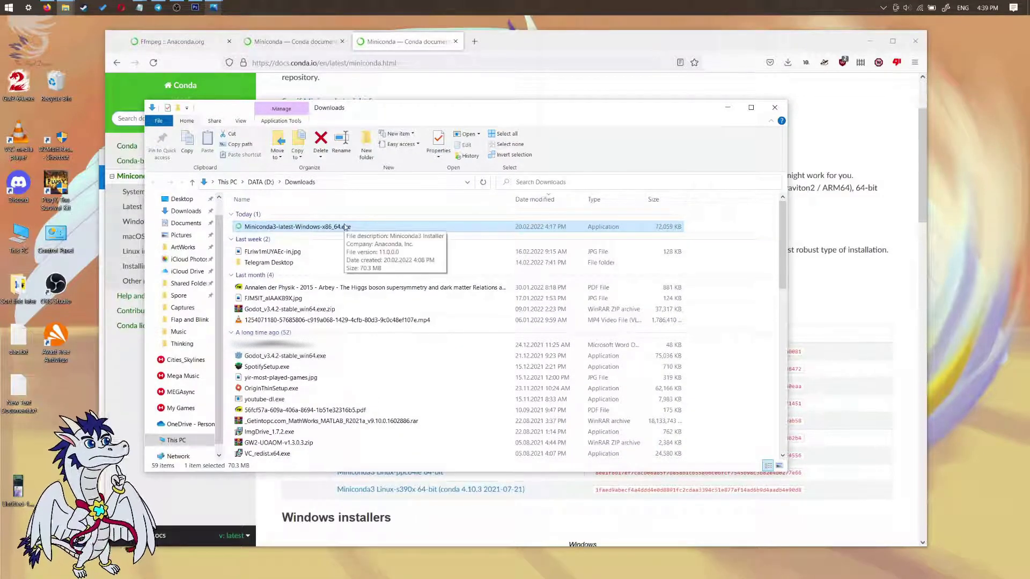
pyautogui.doubleClick(399, 226)
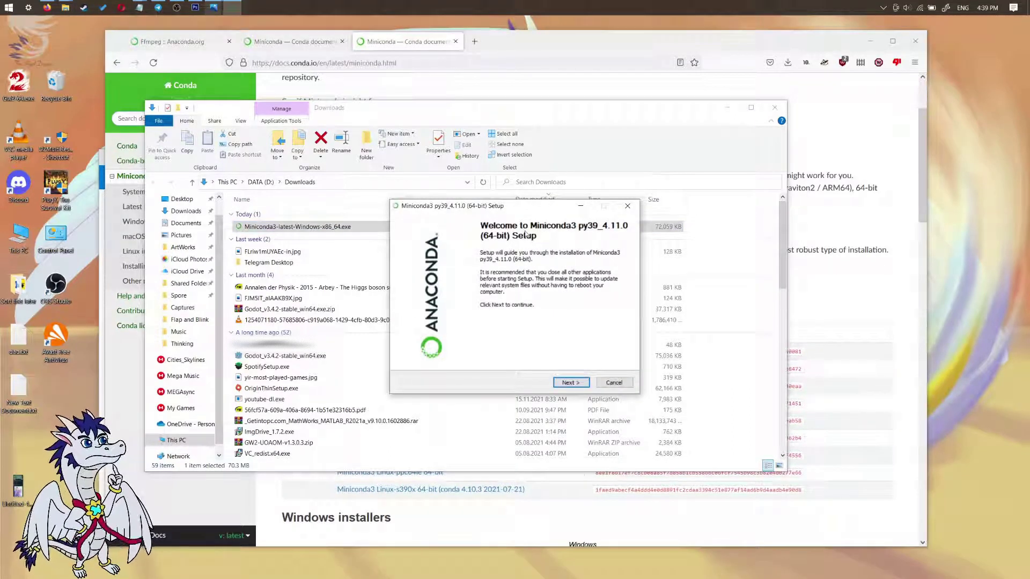
# Accept the license and install Miniconda3 for Just Me, keeping the default destination folder and default advanced options.
pyautogui.moveTo(510, 210); pyautogui.dragTo(448, 212)
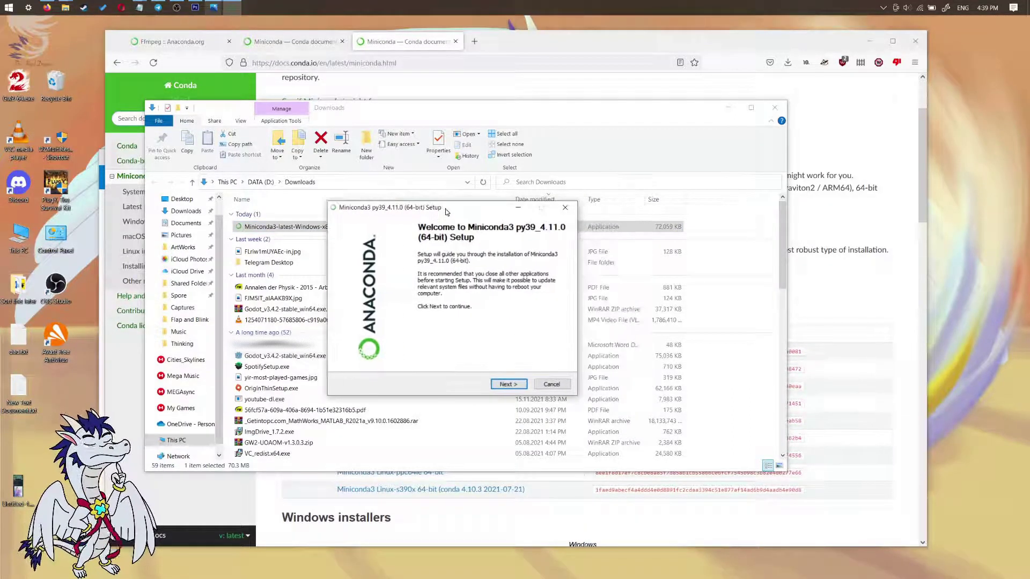
pyautogui.click(519, 386)
pyautogui.click(509, 385)
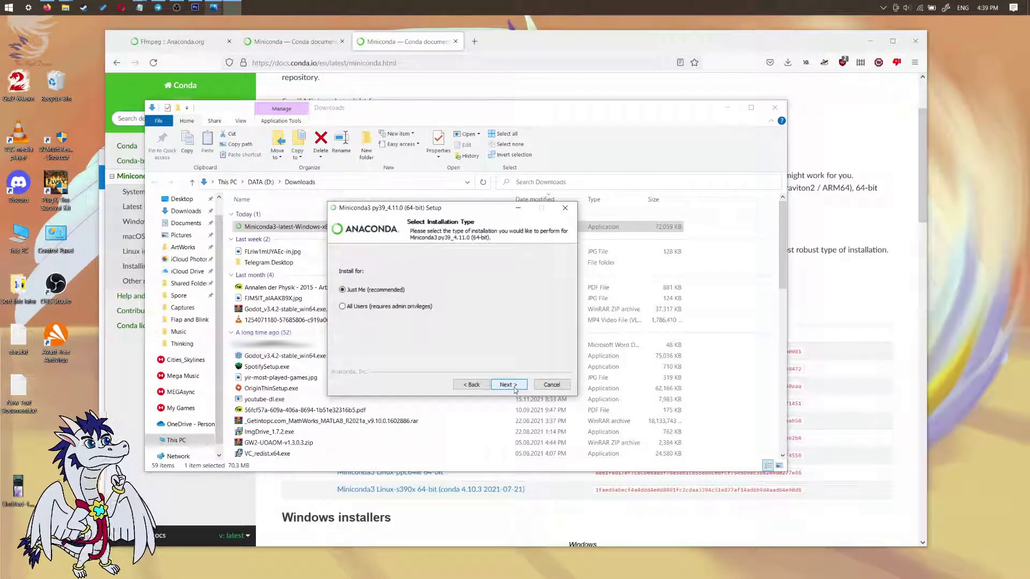
pyautogui.click(514, 386)
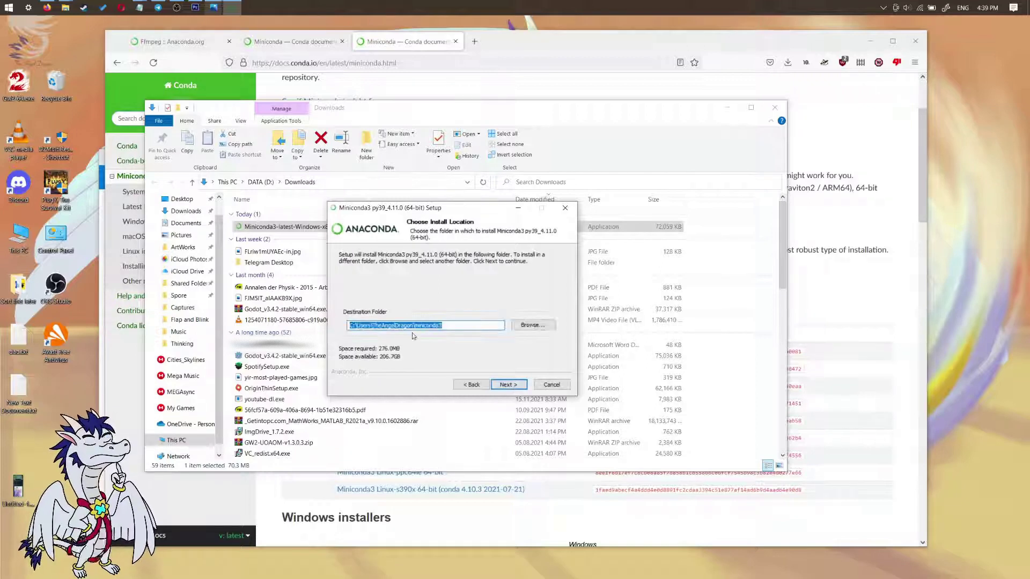
pyautogui.click(352, 325)
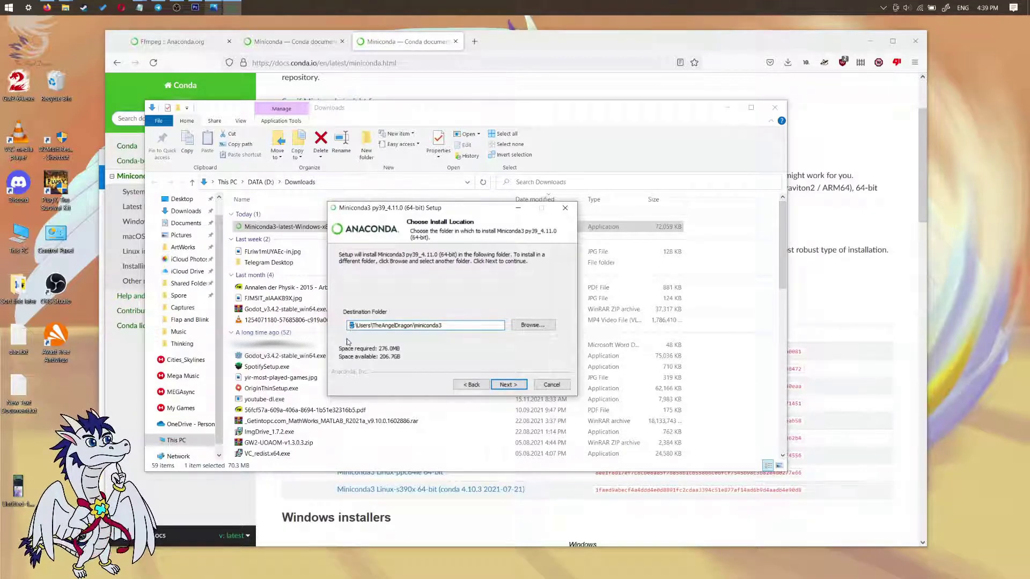
pyautogui.click(517, 386)
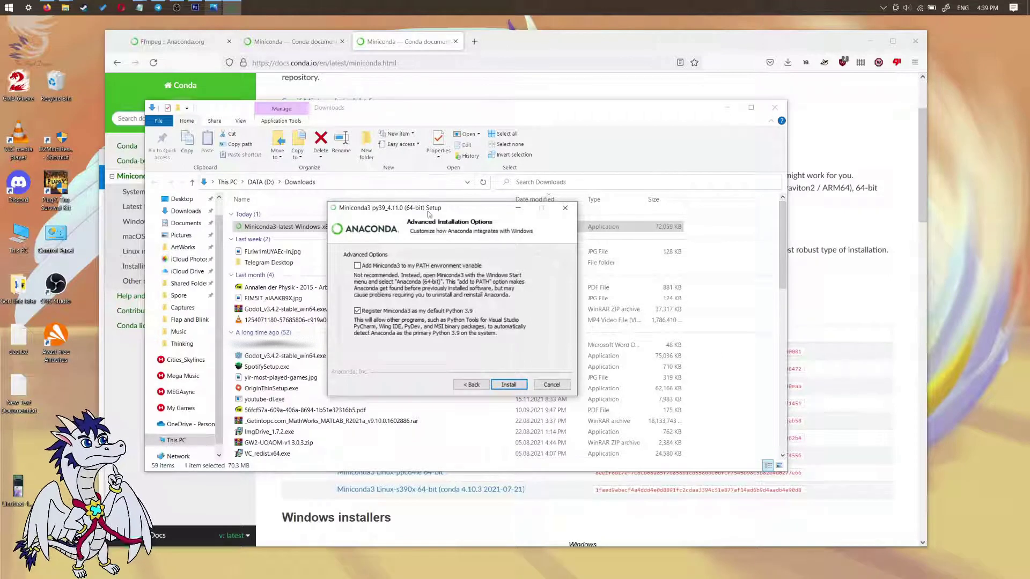
pyautogui.moveTo(429, 212); pyautogui.dragTo(466, 219)
pyautogui.click(546, 390)
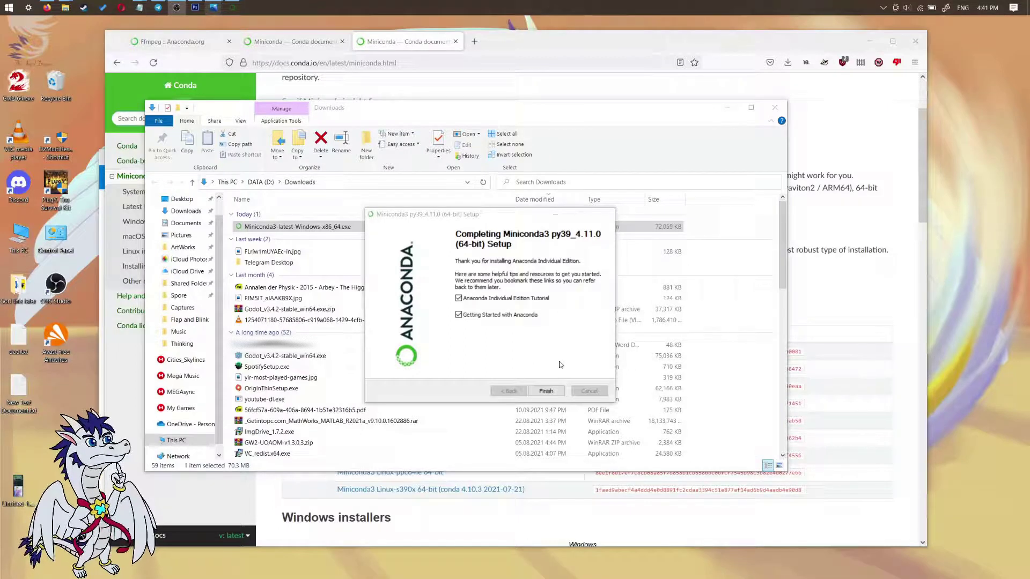
# Turn off the Anaconda Individual Edition Tutorial and Getting Started with Anaconda options and finish the setup.
pyautogui.click(457, 225)
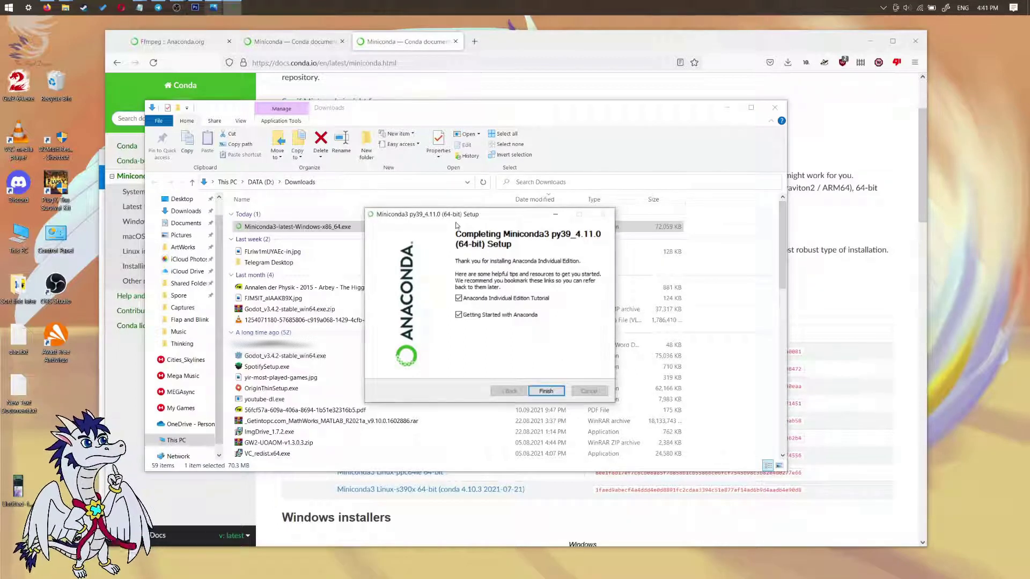
pyautogui.click(512, 317)
pyautogui.click(517, 300)
pyautogui.click(545, 391)
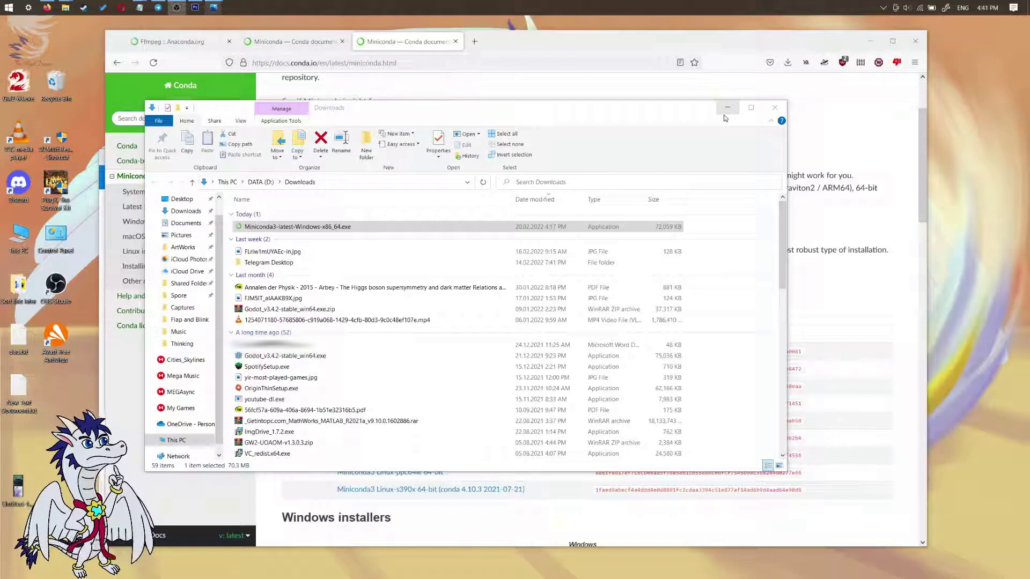
# Open Anaconda Prompt (miniconda3) and place its window near the middle of the desktop.
pyautogui.click(6, 6)
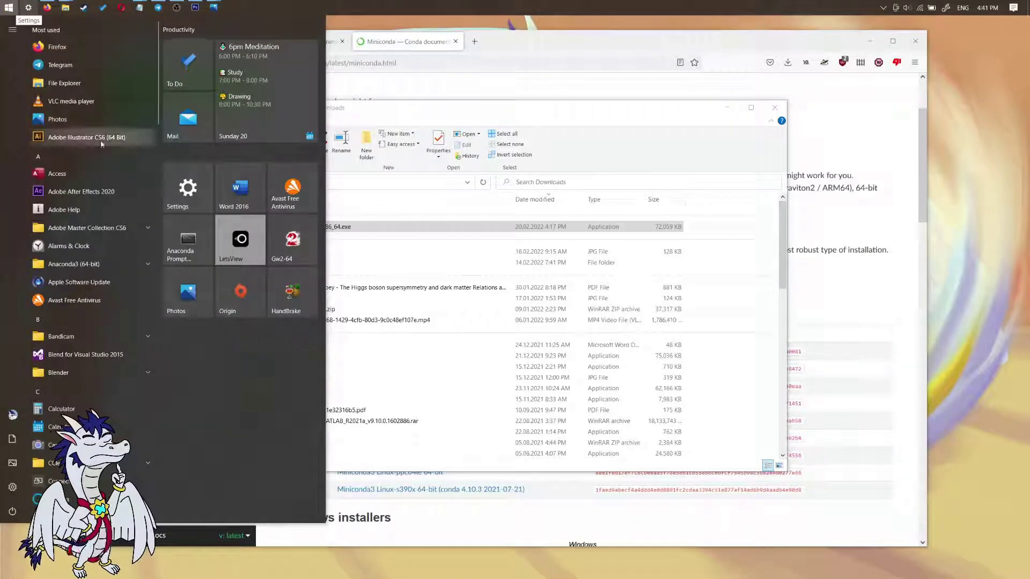
pyautogui.click(176, 260)
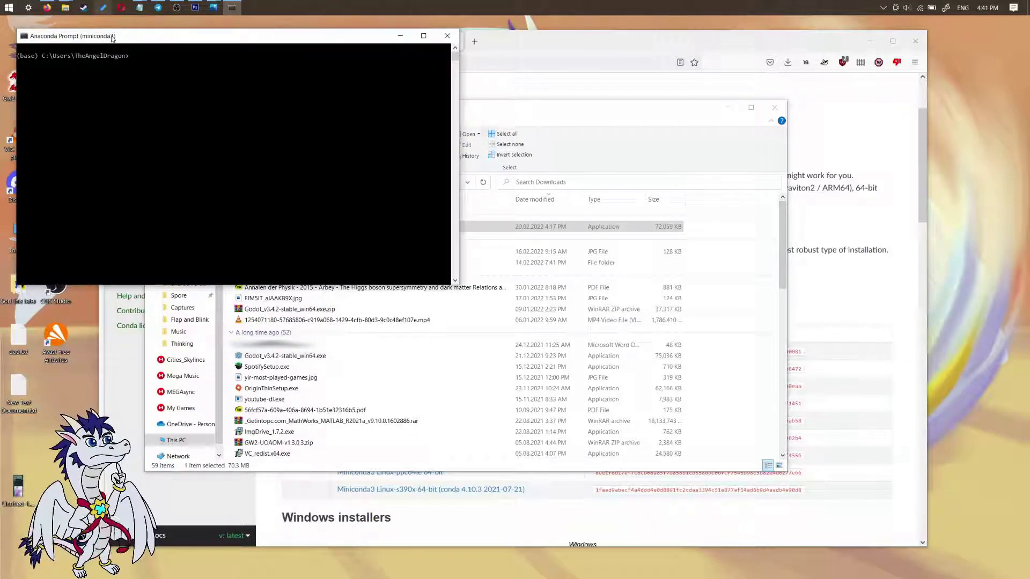
pyautogui.moveTo(112, 38); pyautogui.dragTo(454, 199)
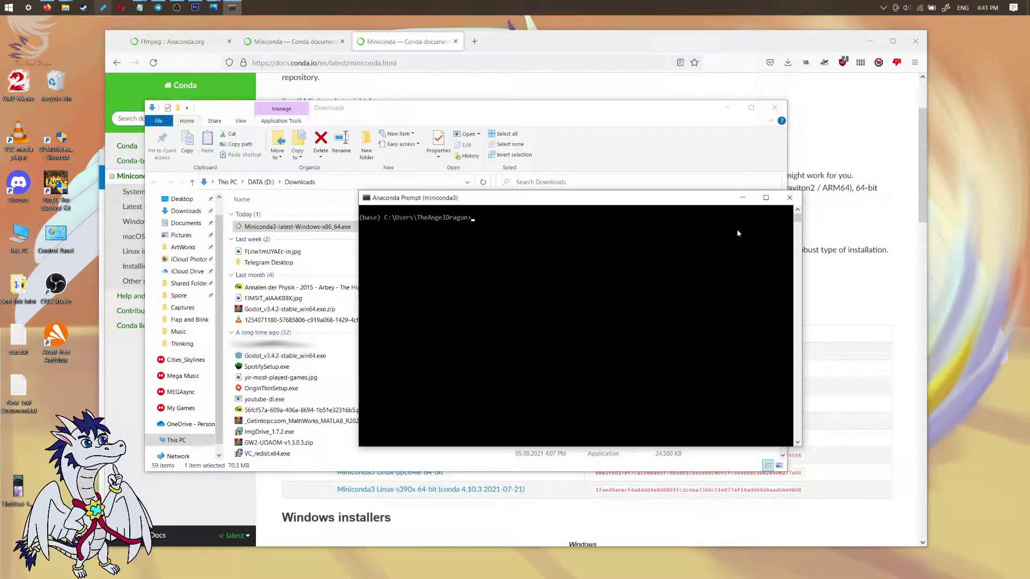
pyautogui.moveTo(604, 202); pyautogui.dragTo(631, 201)
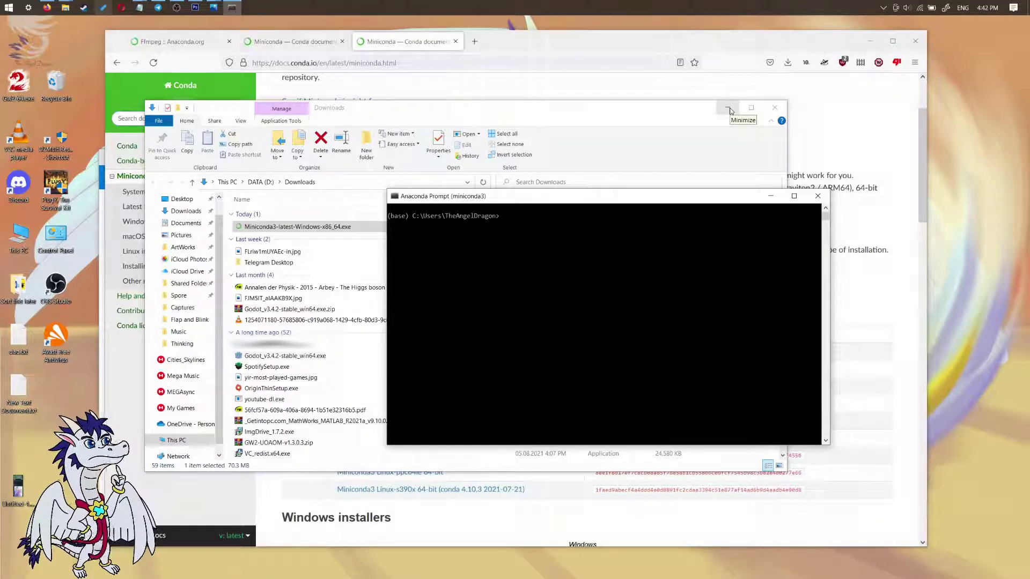
# Minimize the Downloads window and copy the command "conda install -c conda-forge ffmpeg" from the Ffmpeg page on Anaconda.org in Firefox.
pyautogui.click(730, 111)
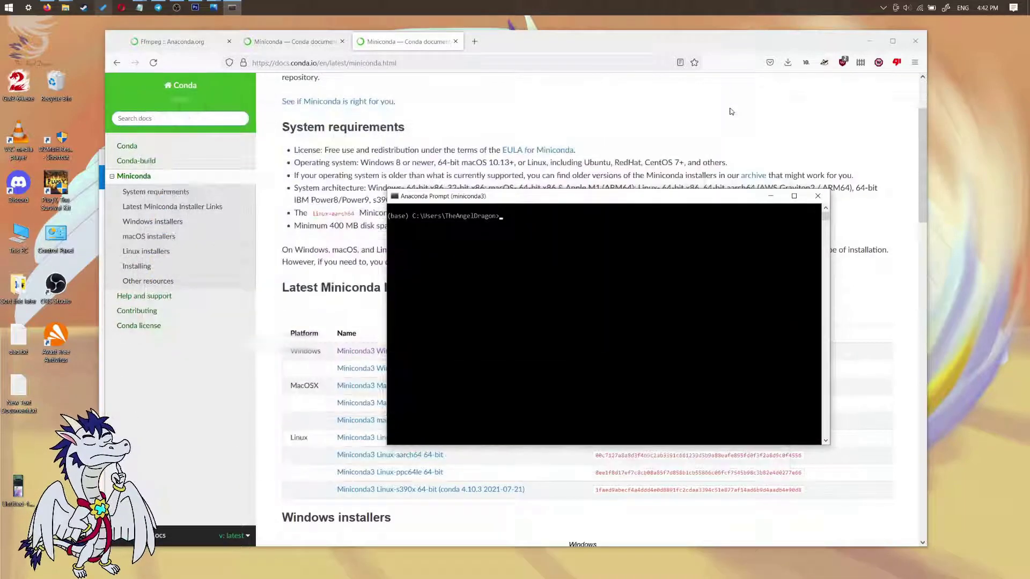
pyautogui.click(166, 47)
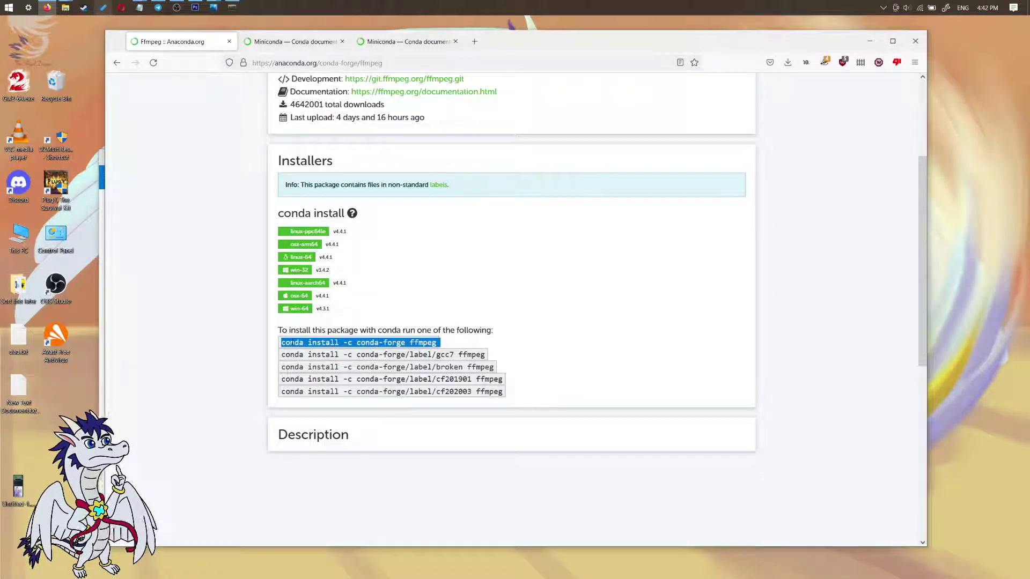
pyautogui.moveTo(283, 343); pyautogui.dragTo(440, 343)
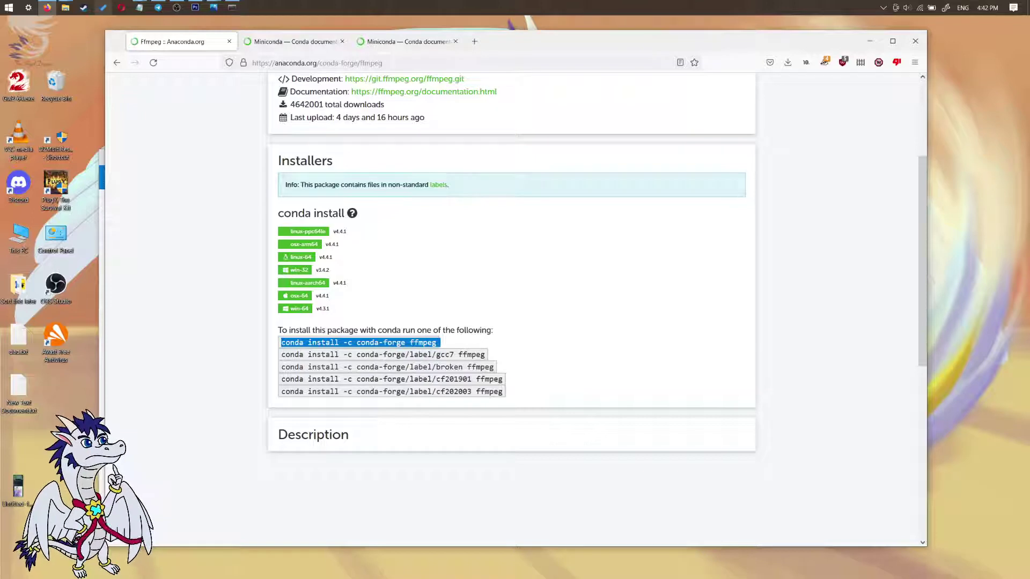
pyautogui.rightClick(433, 343)
pyautogui.click(454, 356)
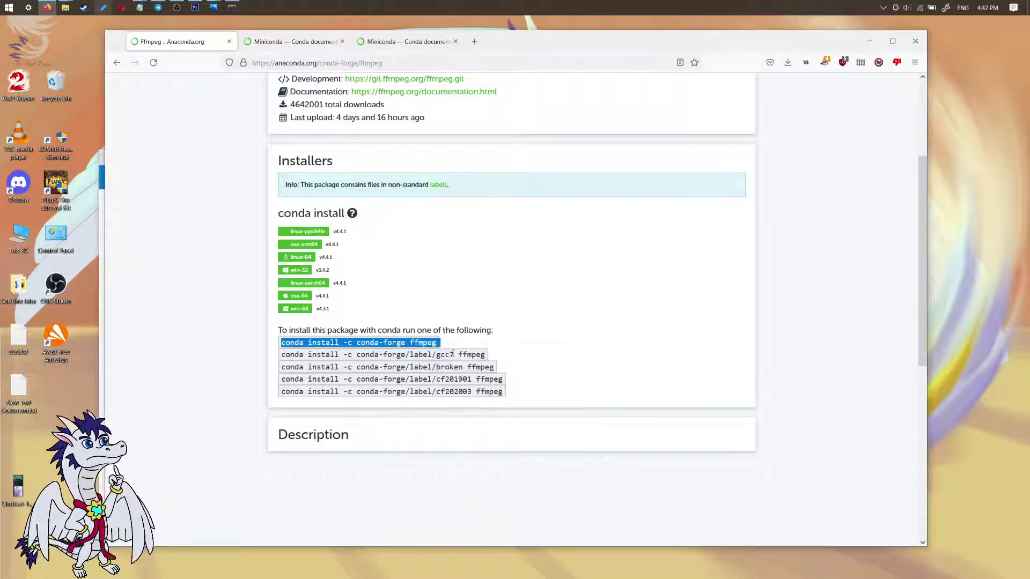
# Minimize Firefox and run the copied command "conda install -c conda-forge ffmpeg" in Anaconda Prompt.
pyautogui.click(869, 41)
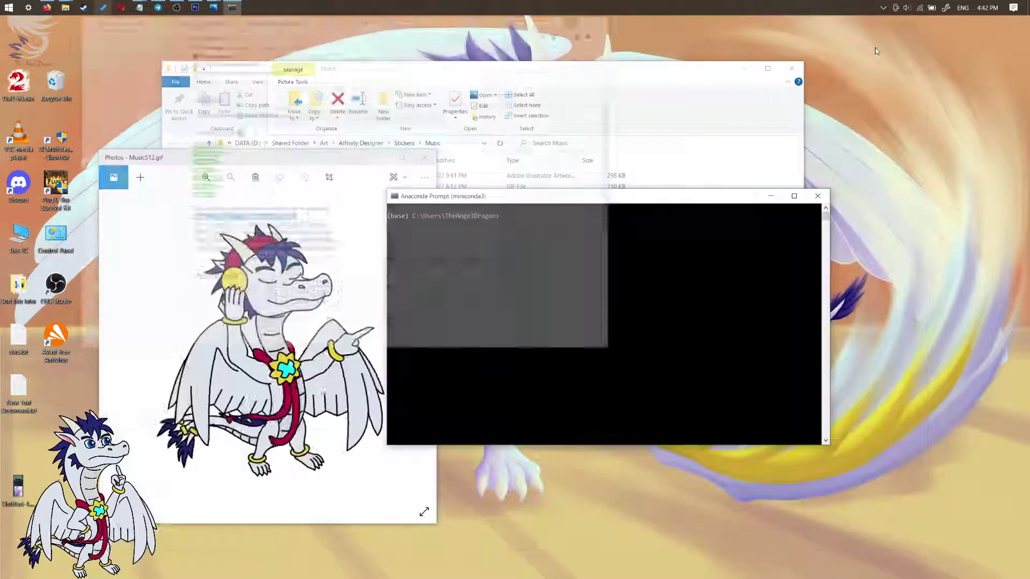
pyautogui.moveTo(558, 195); pyautogui.dragTo(559, 160)
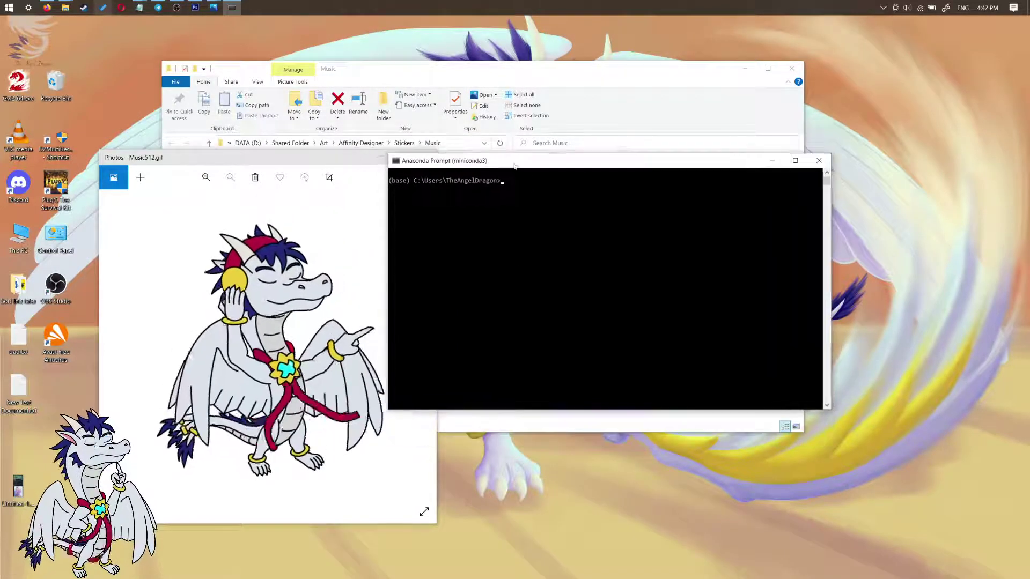
pyautogui.hotkey('ctrl', 'v')
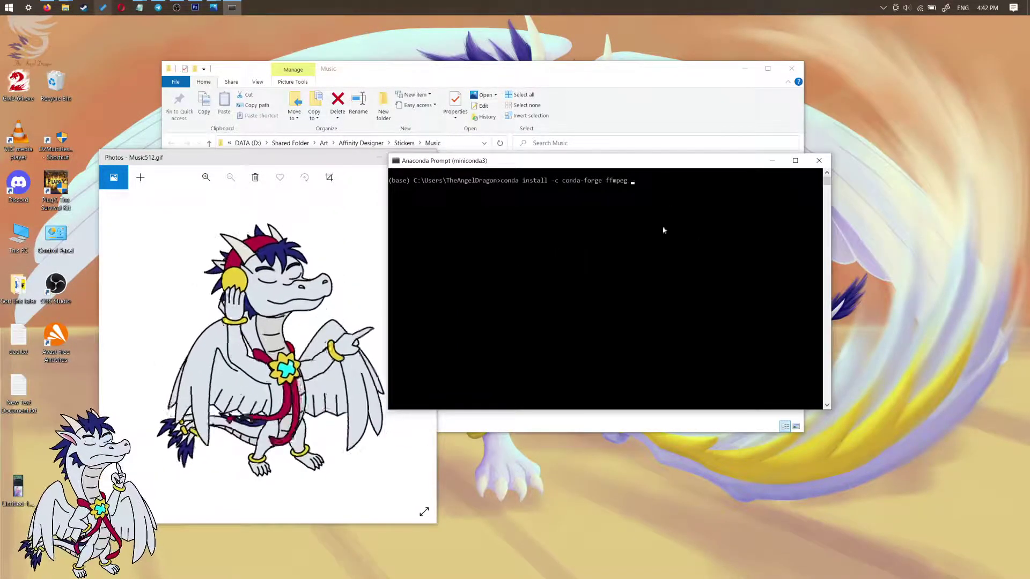
pyautogui.moveTo(618, 163); pyautogui.dragTo(627, 181)
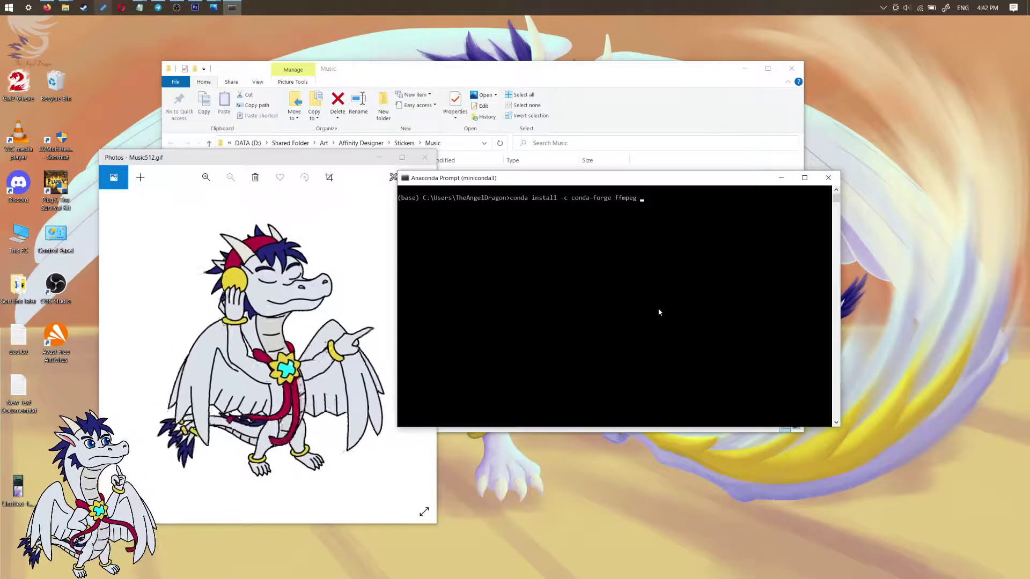
pyautogui.press('Return')
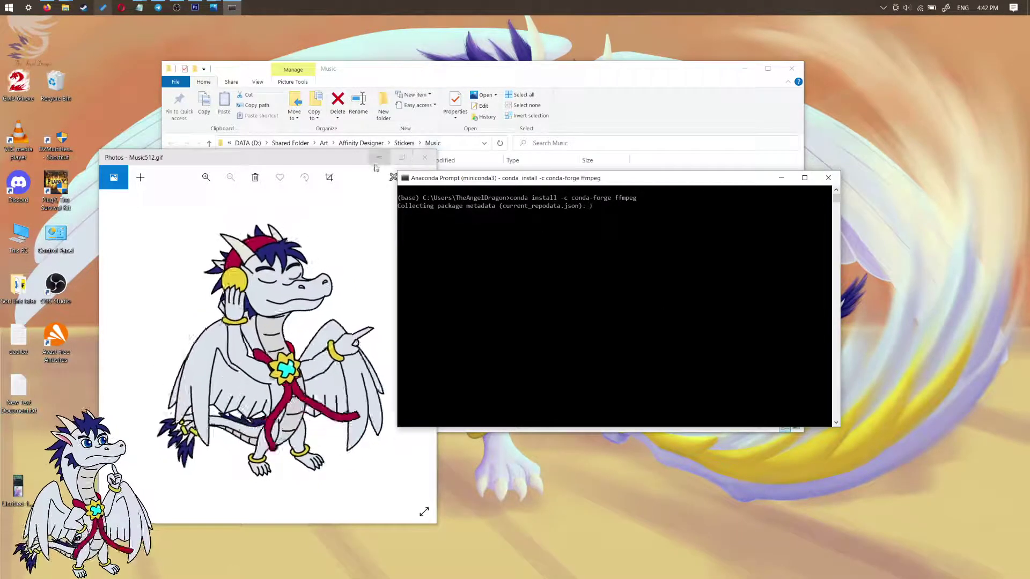
# Arrange the Photos and Anaconda Prompt windows side by side and answer y to proceed with the FFmpeg package installation.
pyautogui.moveTo(349, 161); pyautogui.dragTo(288, 137)
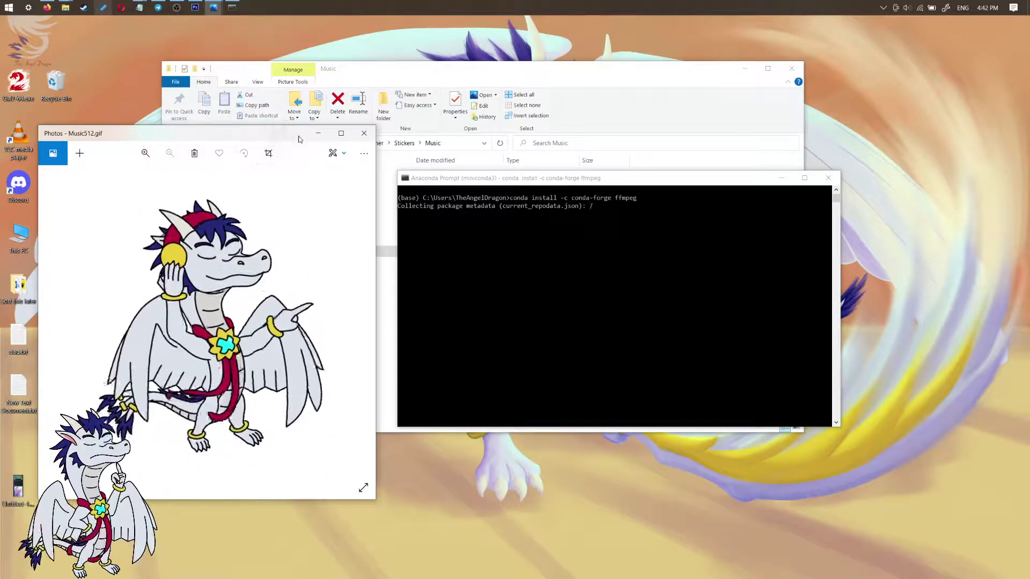
pyautogui.moveTo(288, 136); pyautogui.dragTo(282, 153)
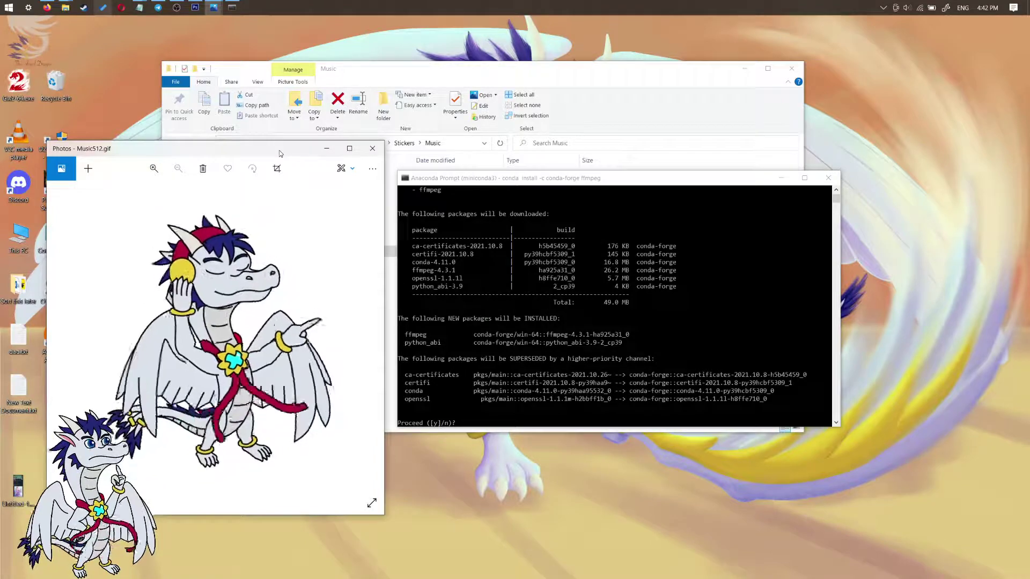
pyautogui.moveTo(574, 182); pyautogui.dragTo(567, 177)
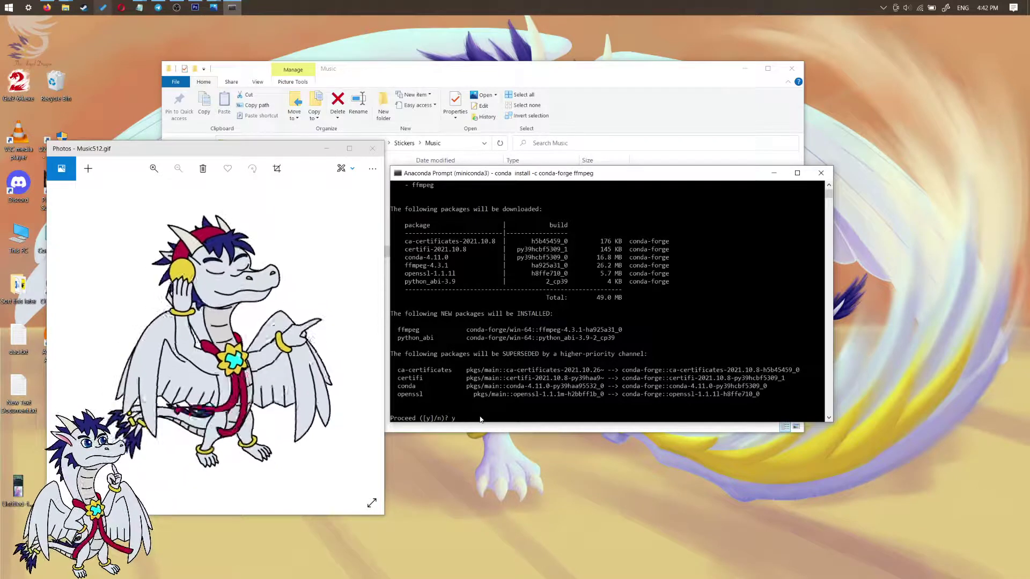
pyautogui.write('y')
pyautogui.press('Return')
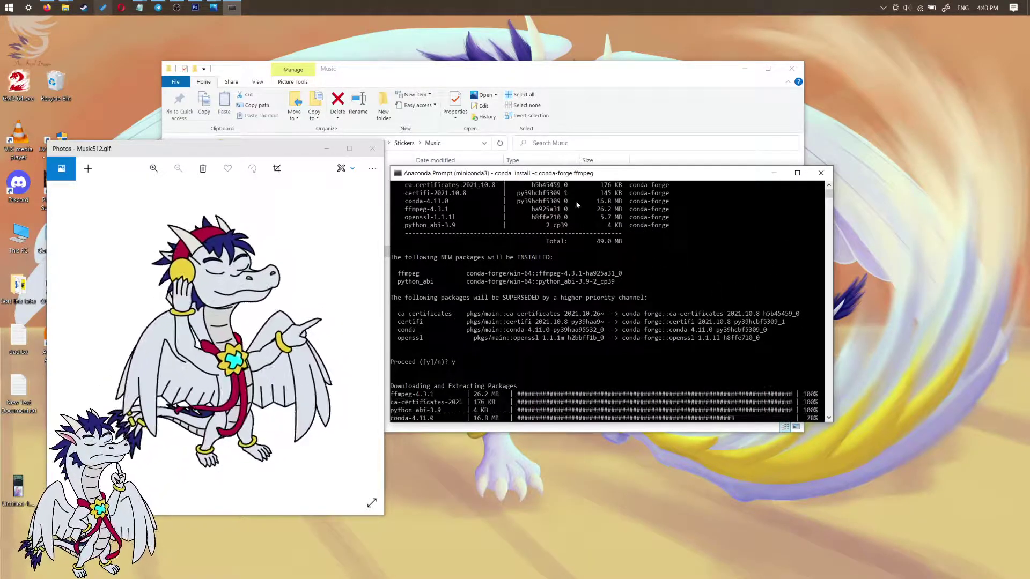
# Shift the Anaconda Prompt window, minimize the Photos preview and reopen Music512.gif from the Music folder.
pyautogui.moveTo(577, 177); pyautogui.dragTo(591, 184)
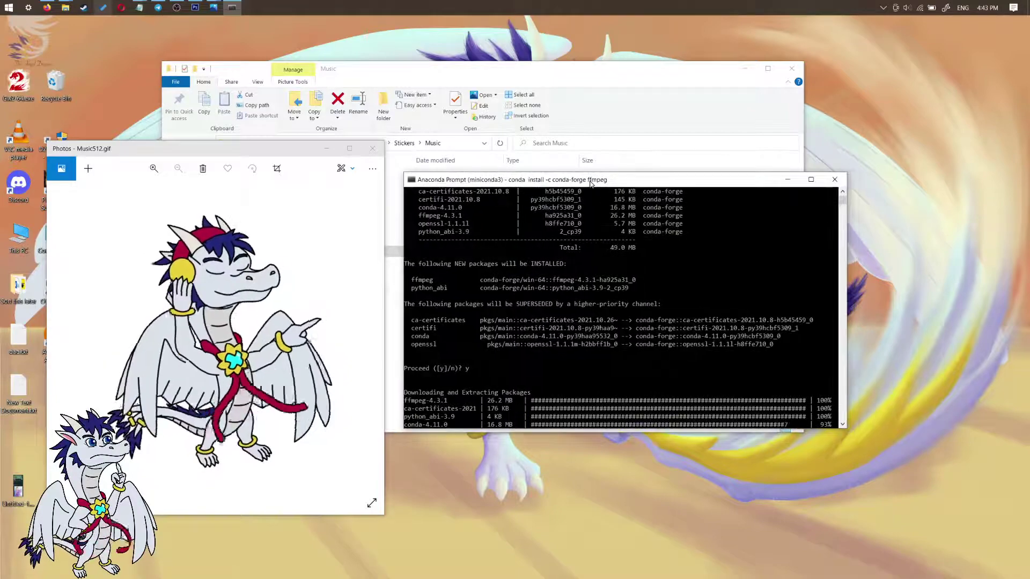
pyautogui.moveTo(61, 403)
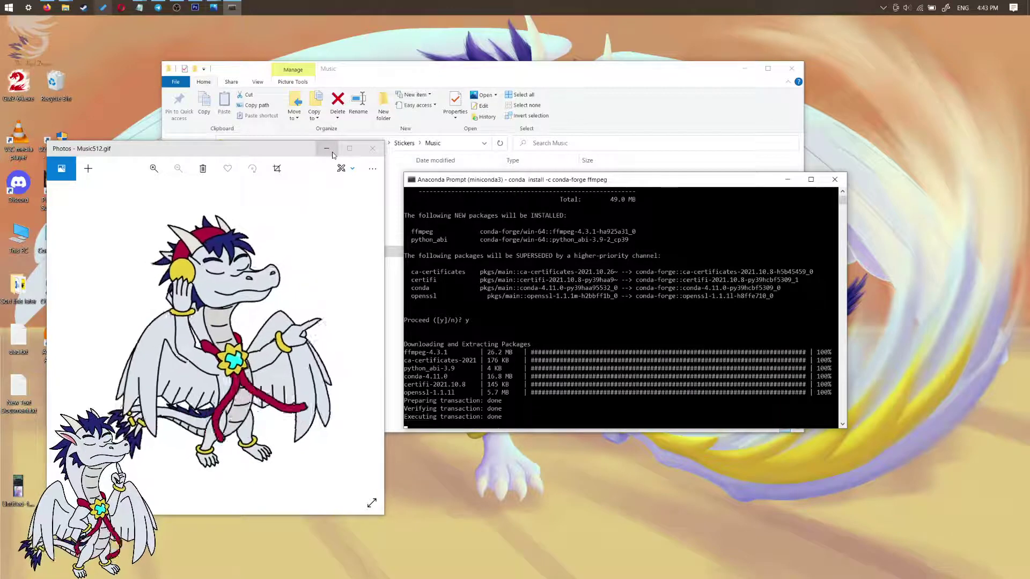
pyautogui.click(332, 155)
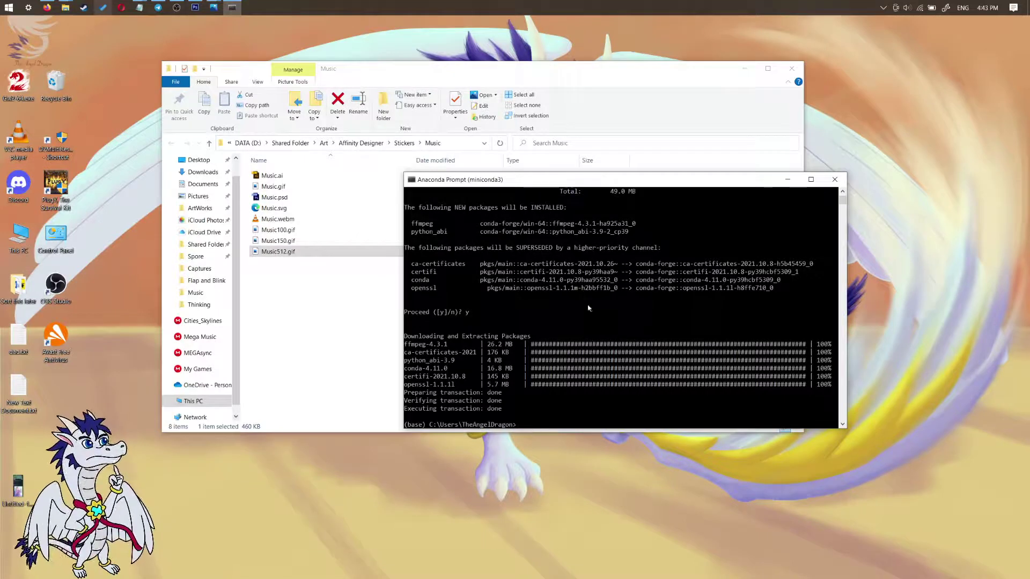
pyautogui.moveTo(556, 185); pyautogui.dragTo(523, 205)
pyautogui.click(279, 253)
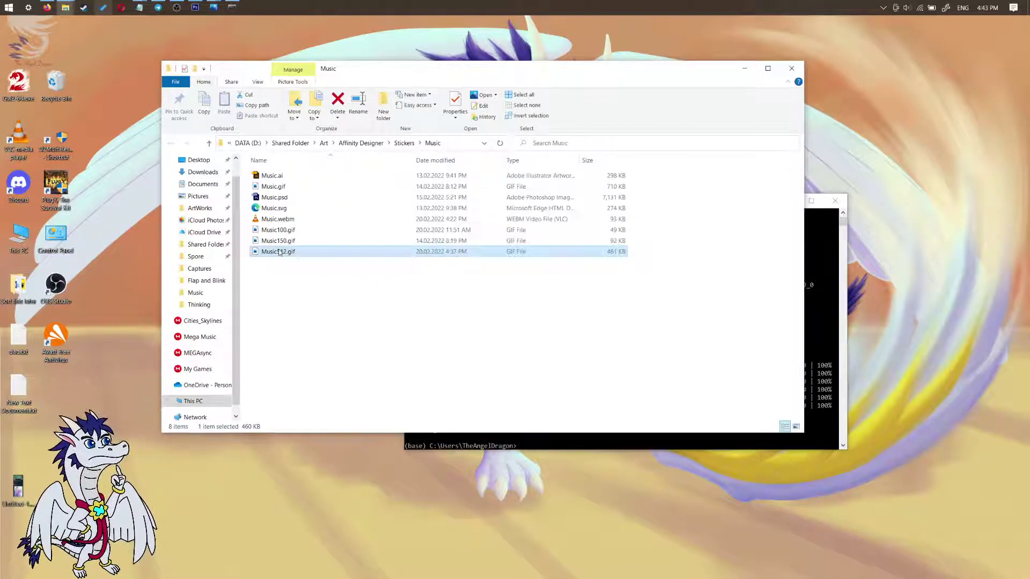
pyautogui.doubleClick(279, 252)
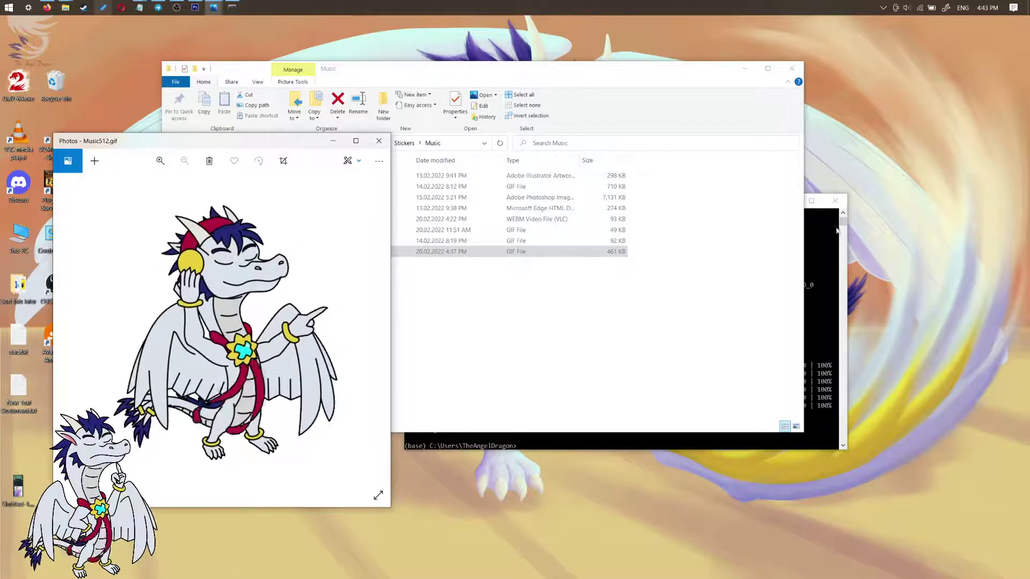
# Select Music.webm in the Music folder and arrange the Anaconda Prompt window so it overlaps the folder window beside the file names.
pyautogui.click(837, 231)
pyautogui.moveTo(532, 203); pyautogui.dragTo(766, 181)
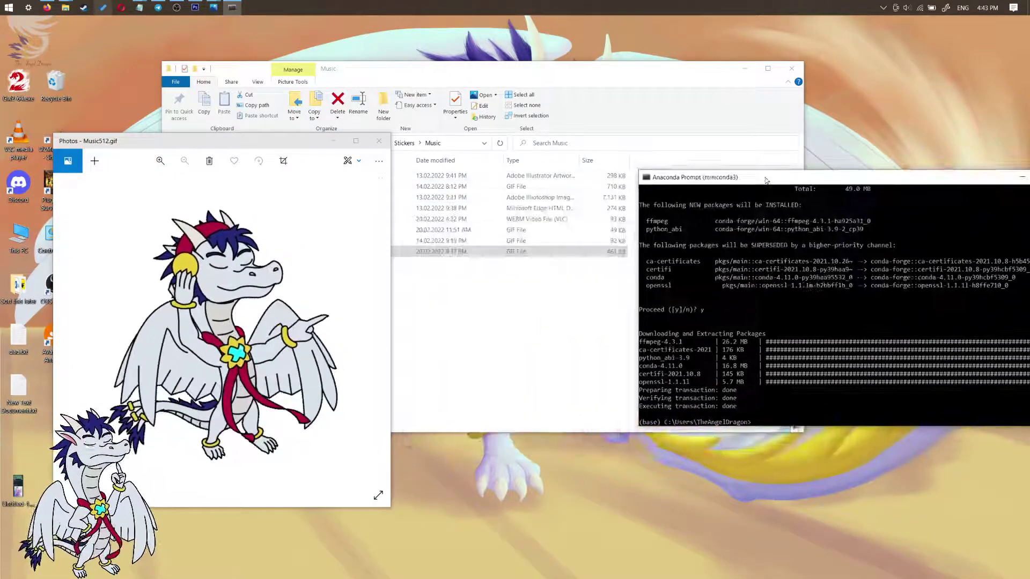
pyautogui.click(329, 230)
pyautogui.click(299, 220)
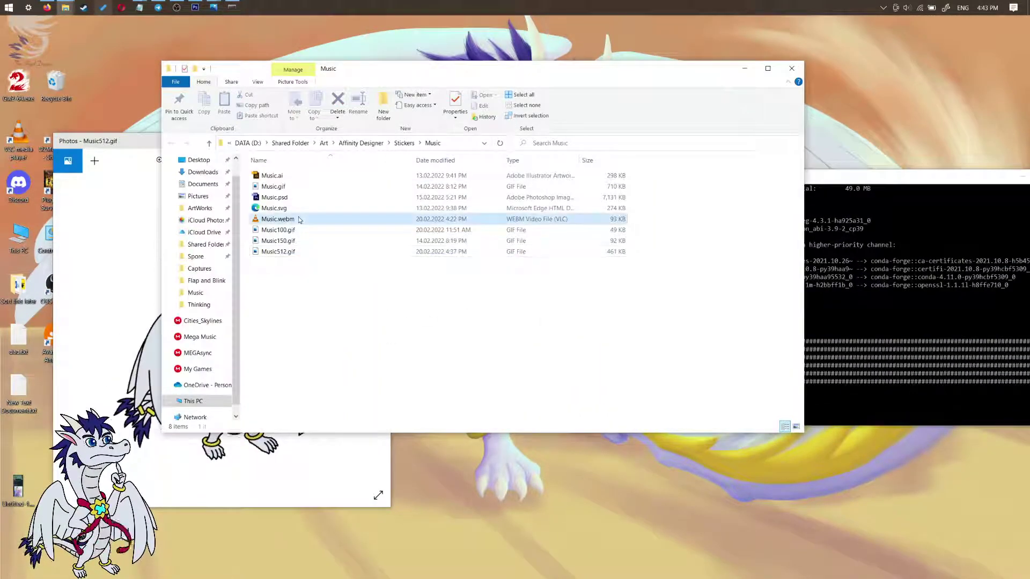
pyautogui.moveTo(429, 68); pyautogui.dragTo(407, 63)
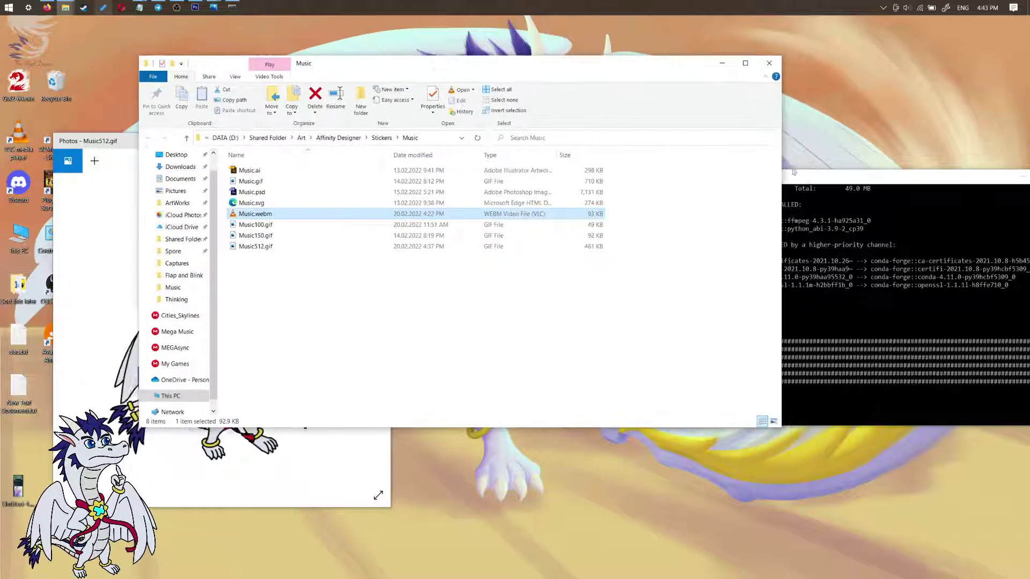
pyautogui.moveTo(816, 181); pyautogui.dragTo(558, 169)
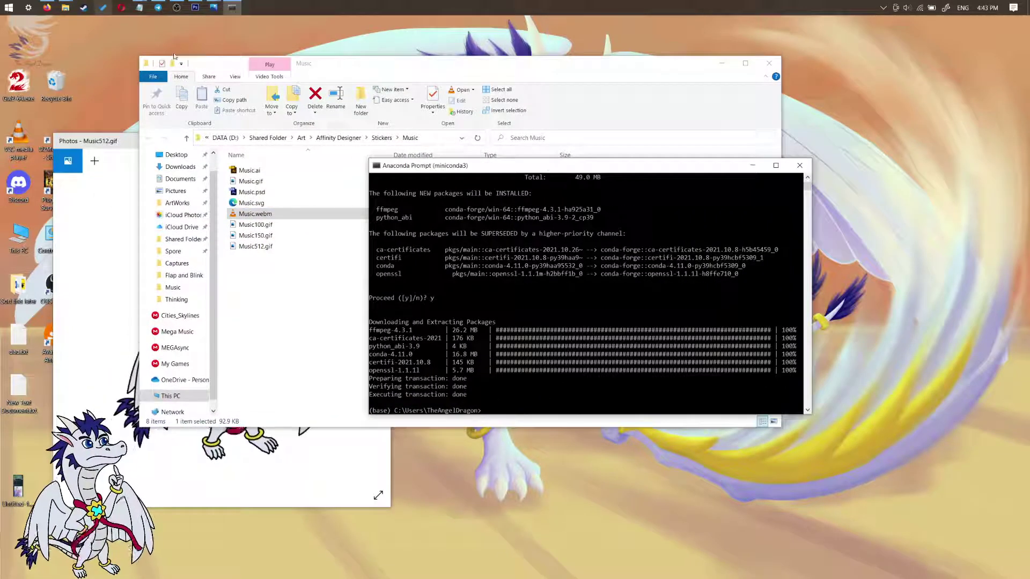
# Bring up New Text Document.txt in Notepad, place it near the middle of the desktop and copy its whole ffmpeg command.
pyautogui.click(141, 9)
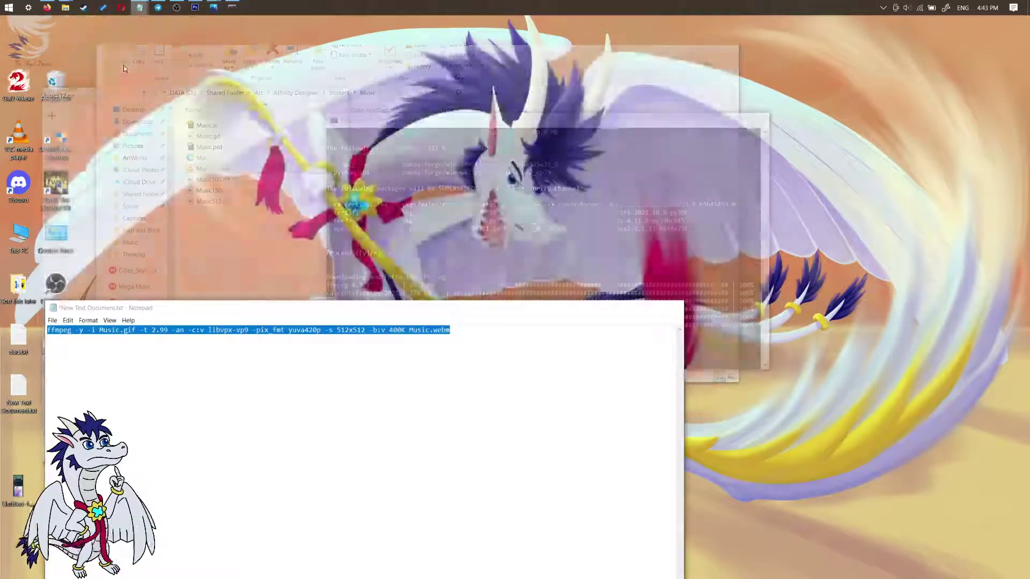
pyautogui.click(124, 65)
pyautogui.moveTo(351, 311); pyautogui.dragTo(506, 141)
pyautogui.click(555, 231)
pyautogui.moveTo(653, 168); pyautogui.dragTo(134, 141)
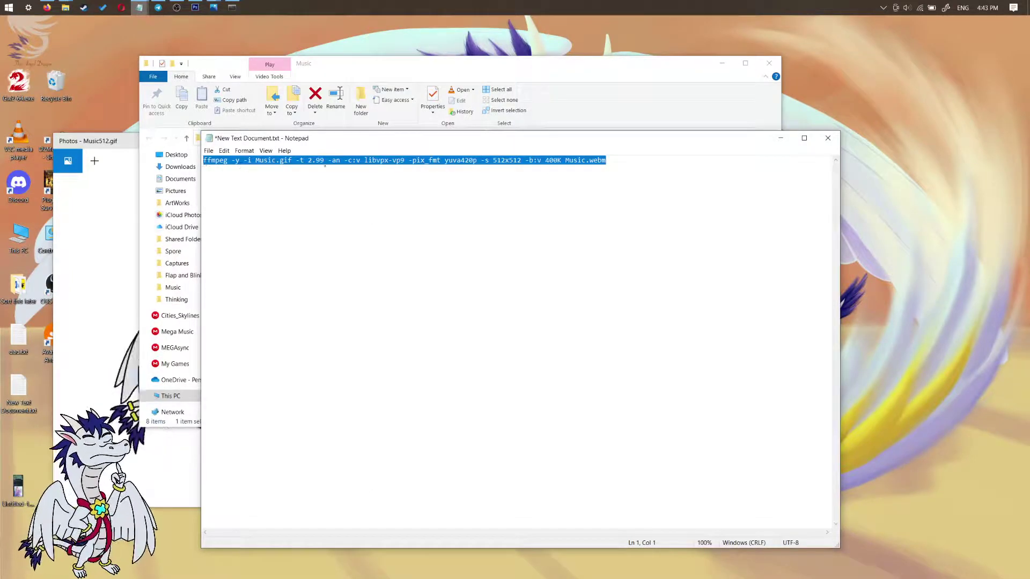
pyautogui.moveTo(608, 161); pyautogui.dragTo(170, 153)
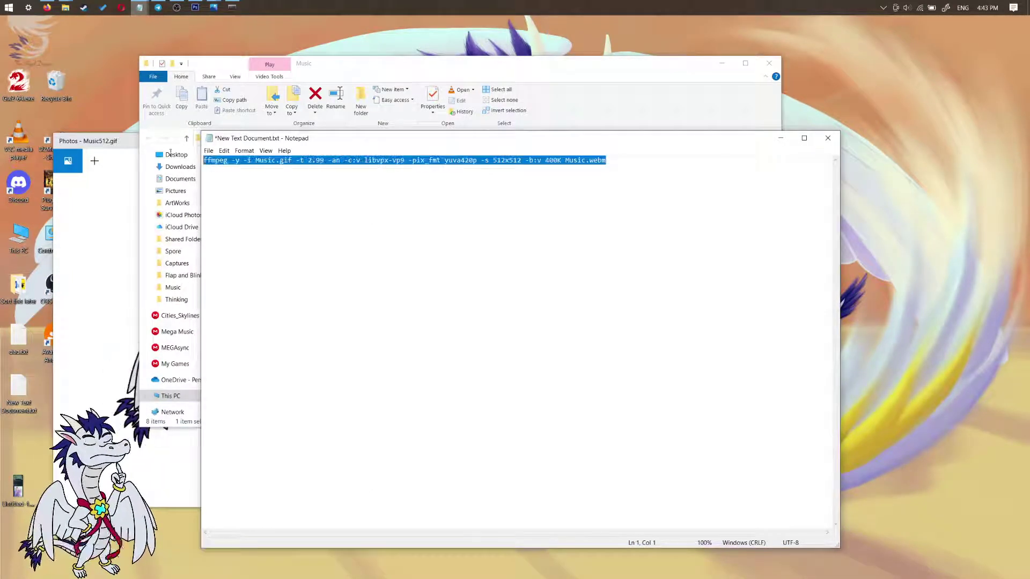
pyautogui.rightClick(291, 162)
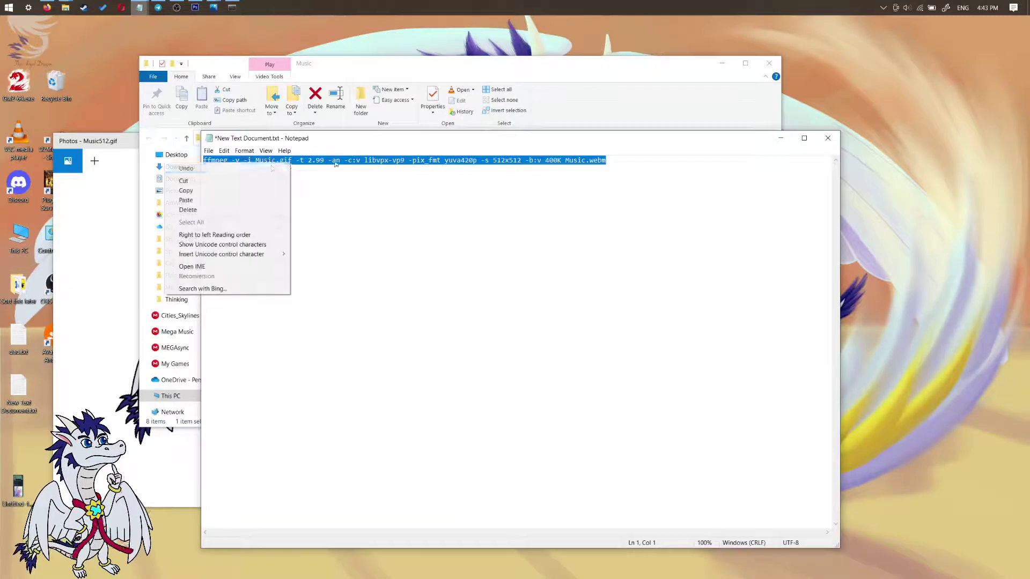
pyautogui.click(220, 191)
# Rearrange the Notepad, Anaconda Prompt and Music folder windows so the folder's files and the prompt are both accessible.
pyautogui.moveTo(460, 137); pyautogui.dragTo(350, 201)
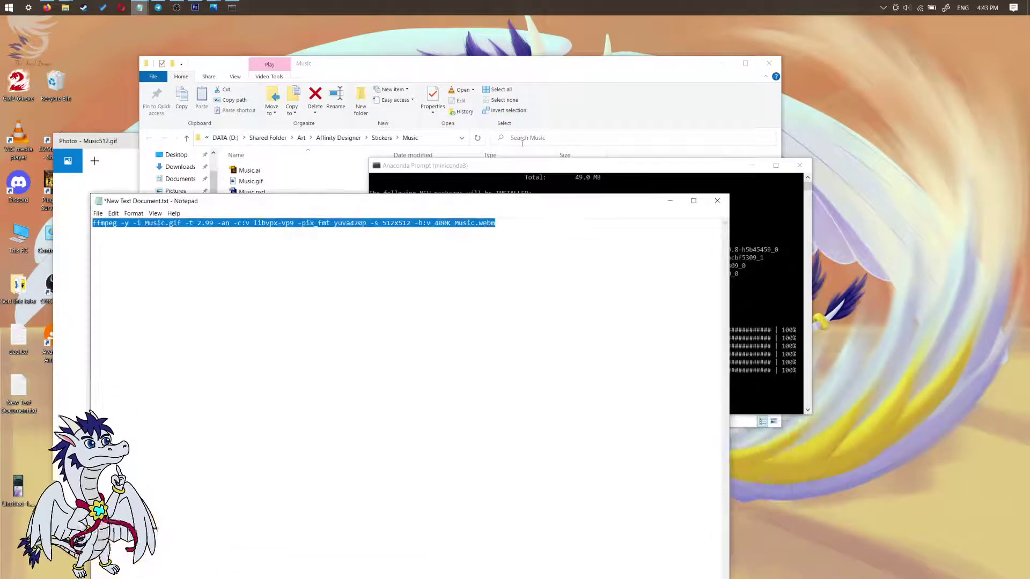
pyautogui.moveTo(540, 165); pyautogui.dragTo(614, 138)
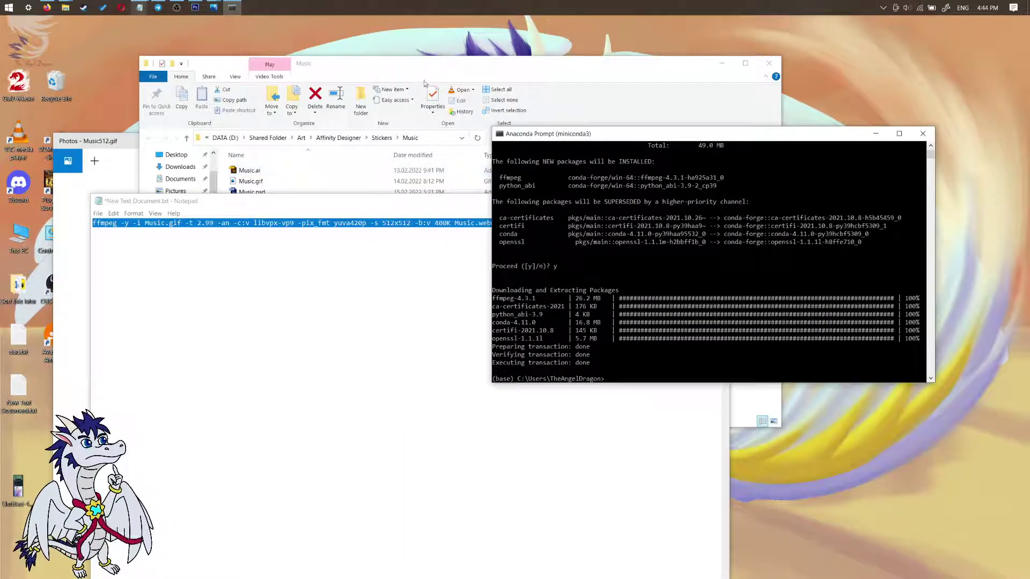
pyautogui.click(457, 71)
pyautogui.moveTo(457, 70); pyautogui.dragTo(420, 128)
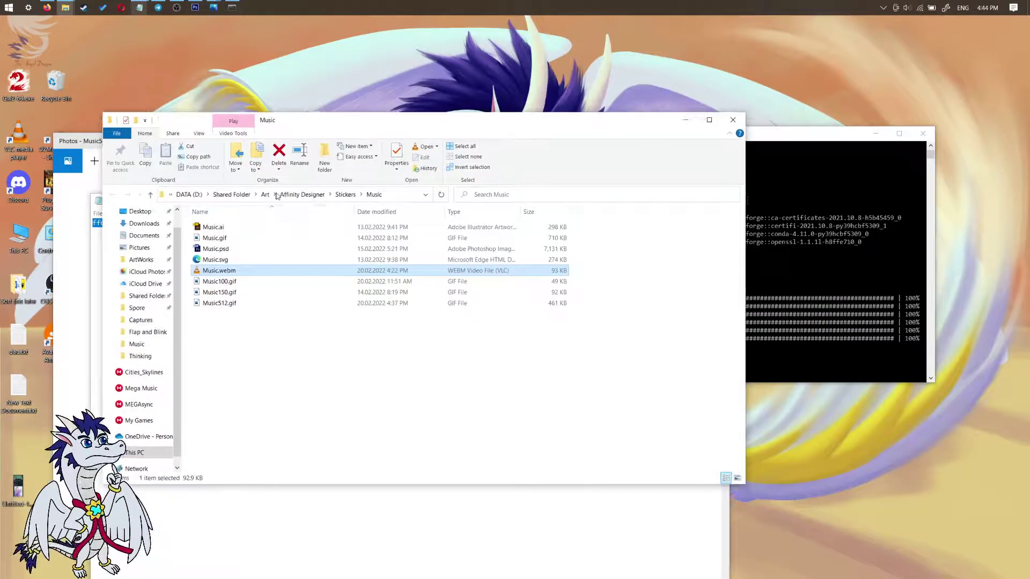
# Switch the Anaconda Prompt to the D: drive.
pyautogui.click(797, 141)
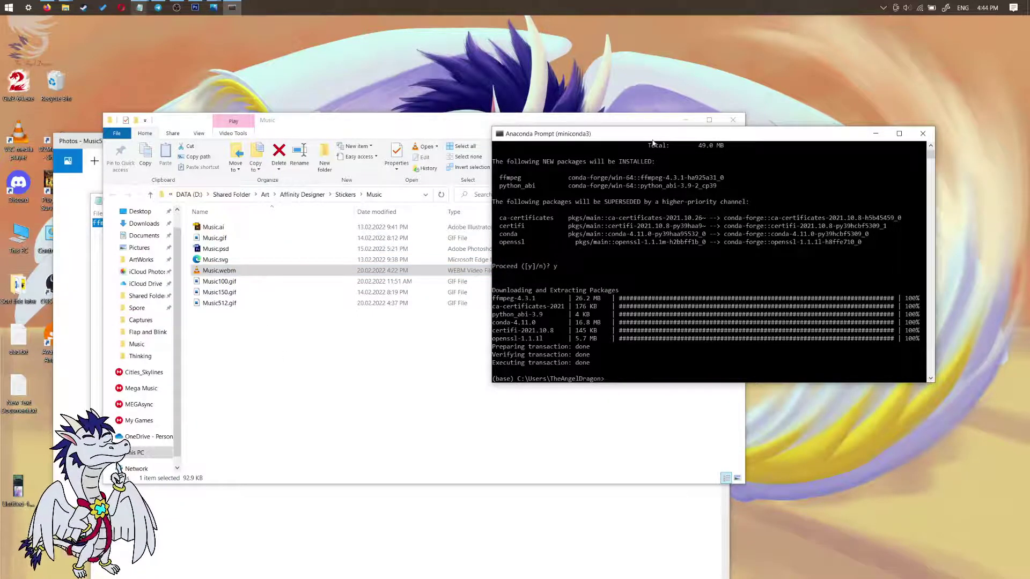
pyautogui.moveTo(653, 142); pyautogui.dragTo(675, 157)
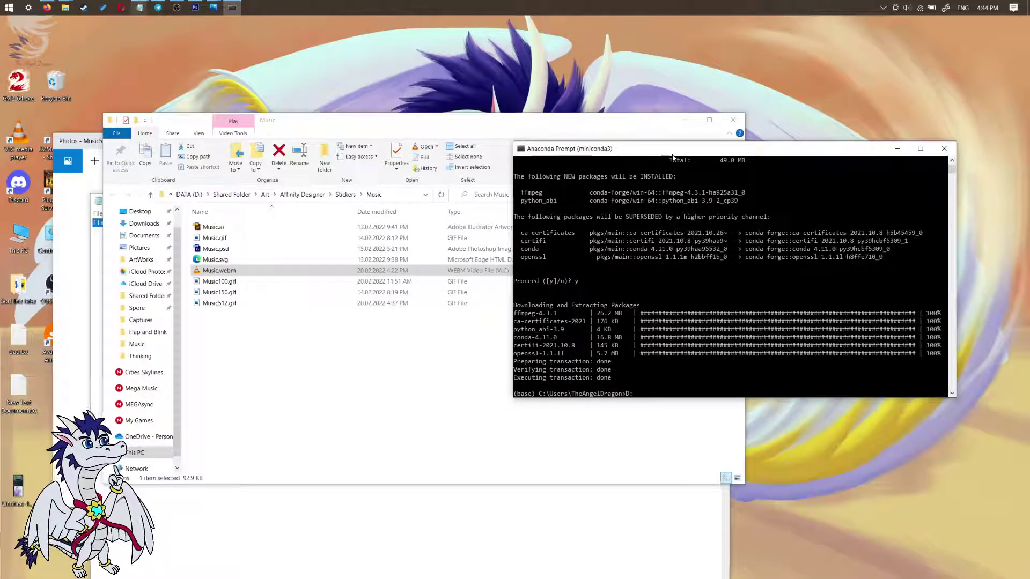
pyautogui.write('D:')
pyautogui.press('Return')
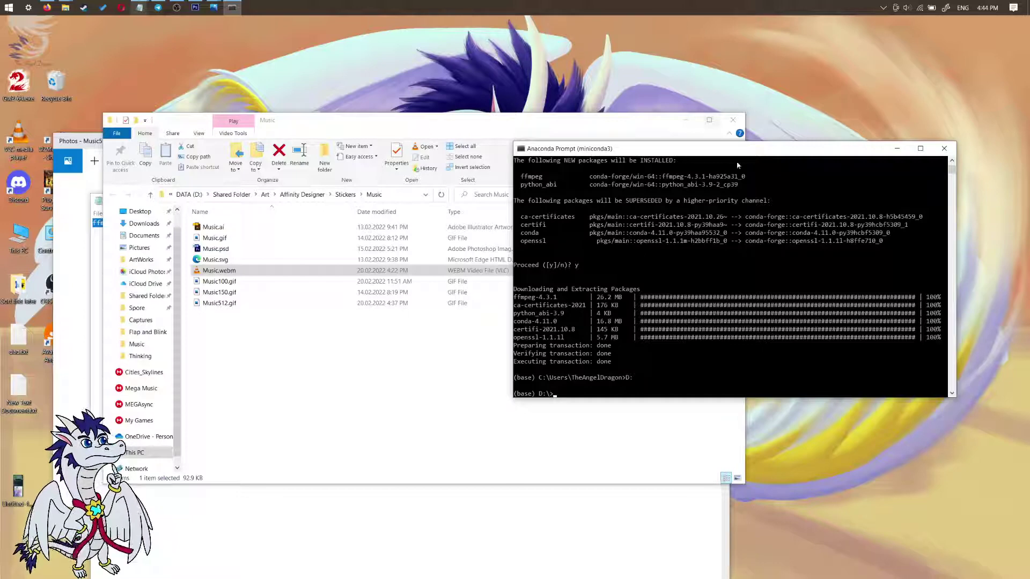
# Copy the full path of the Music folder from its File Explorer window.
pyautogui.click(382, 352)
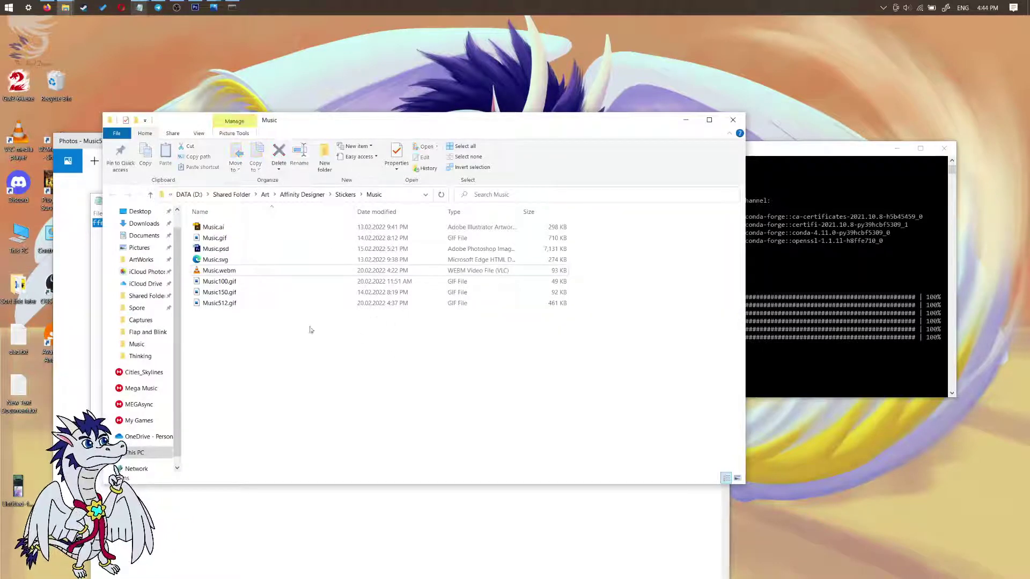
pyautogui.click(402, 190)
pyautogui.rightClick(337, 198)
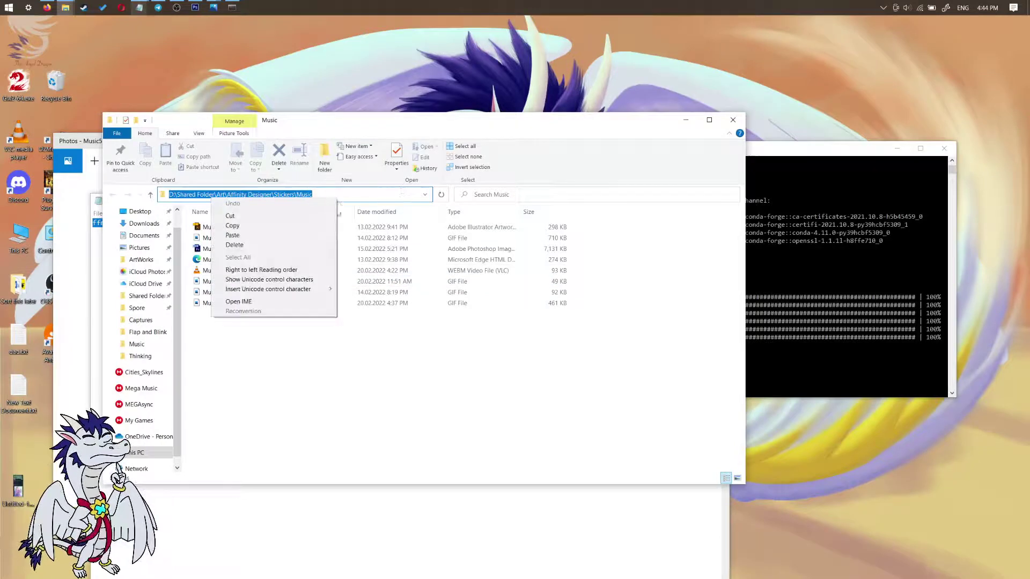
pyautogui.click(309, 227)
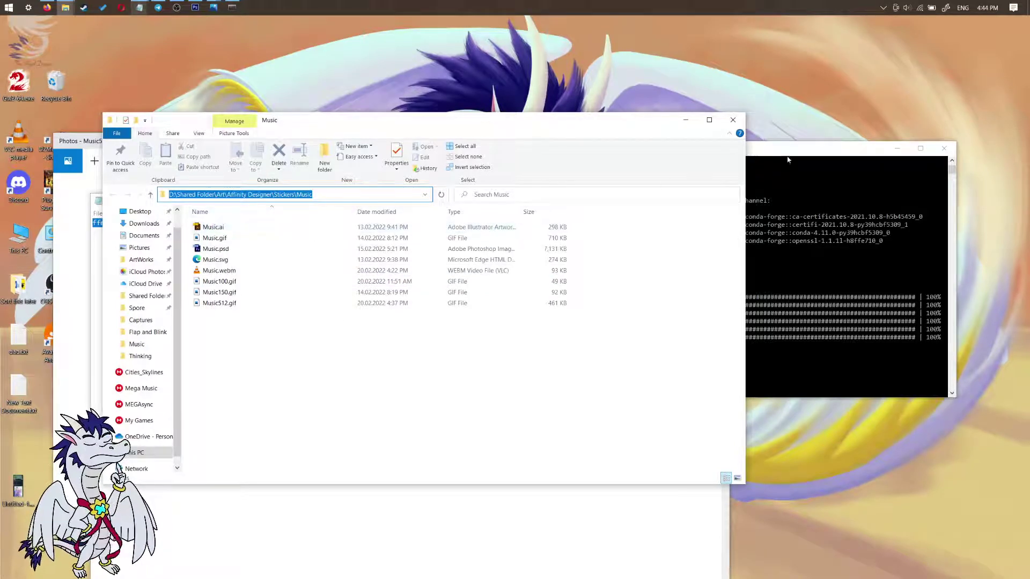
# In Anaconda Prompt, change the working directory with cd to the copied path D:\Shared Folder\Art\Affinity Designer\Stickers\Music.
pyautogui.moveTo(787, 152); pyautogui.dragTo(617, 205)
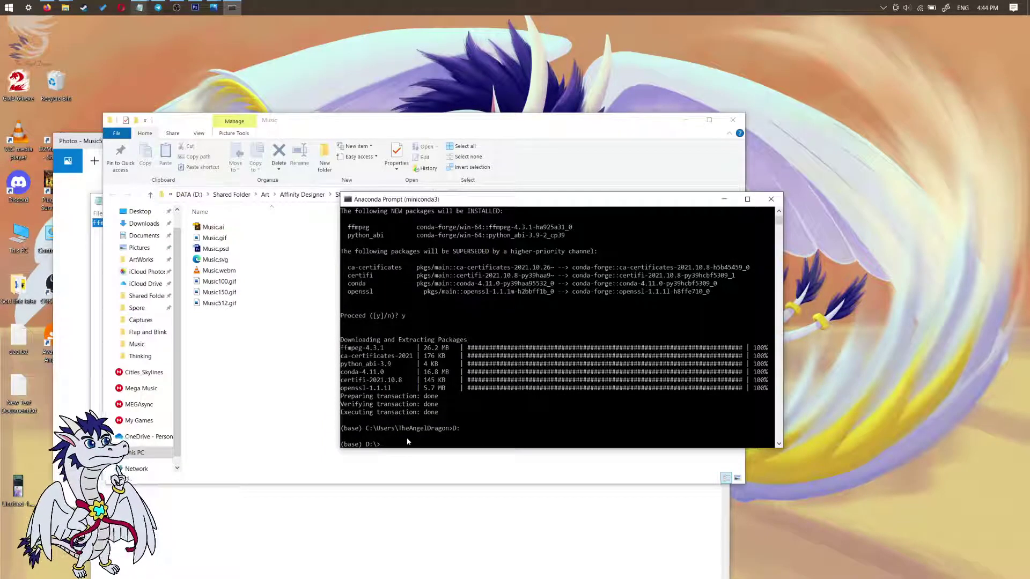
pyautogui.write('c')
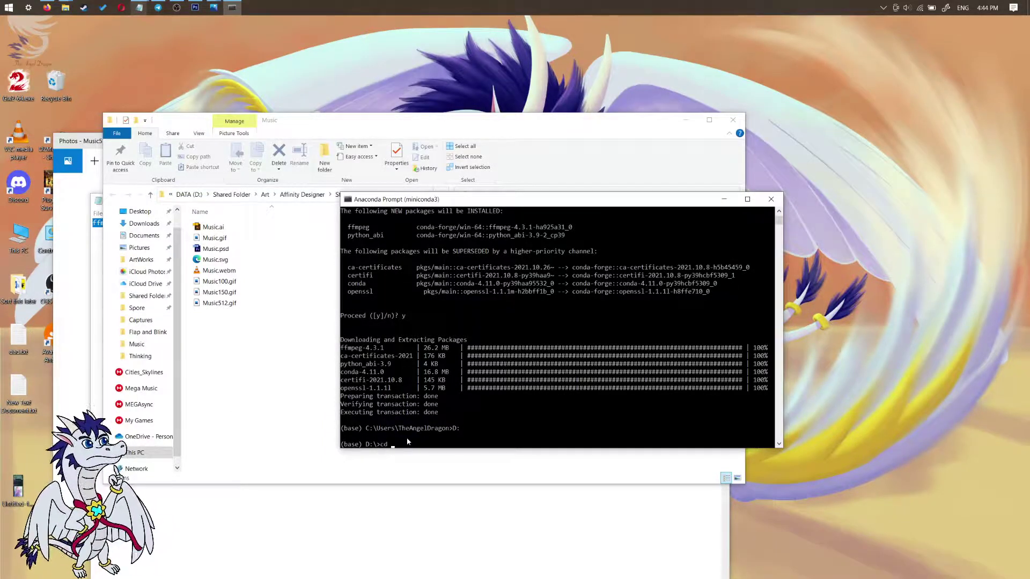
pyautogui.write('d')
pyautogui.hotkey('ctrl', 'v')
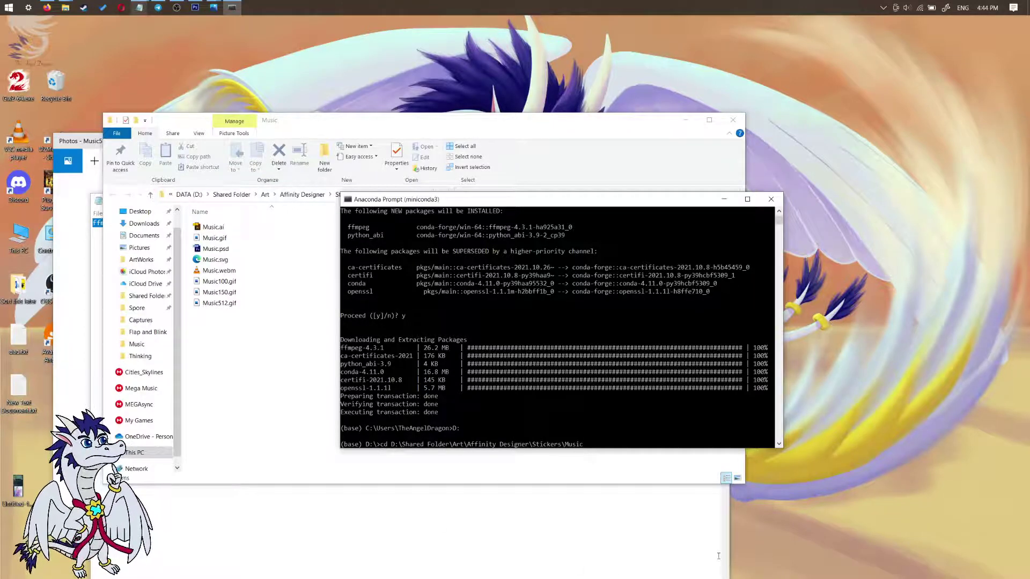
pyautogui.press('Return')
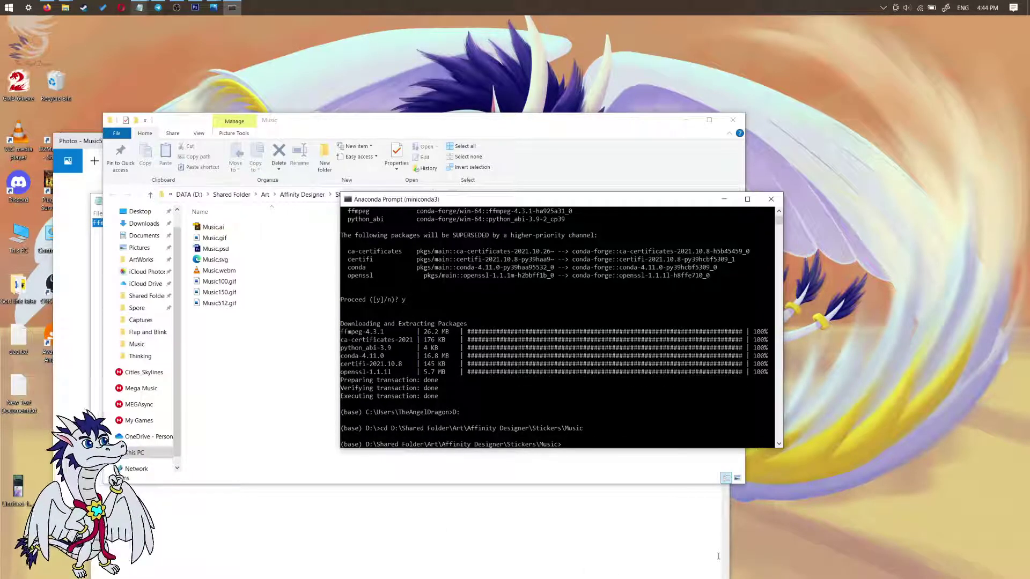
# Return to the ffmpeg command in Notepad and examine its input and output file names, Music.gif and Music.webm.
pyautogui.moveTo(517, 204); pyautogui.dragTo(550, 152)
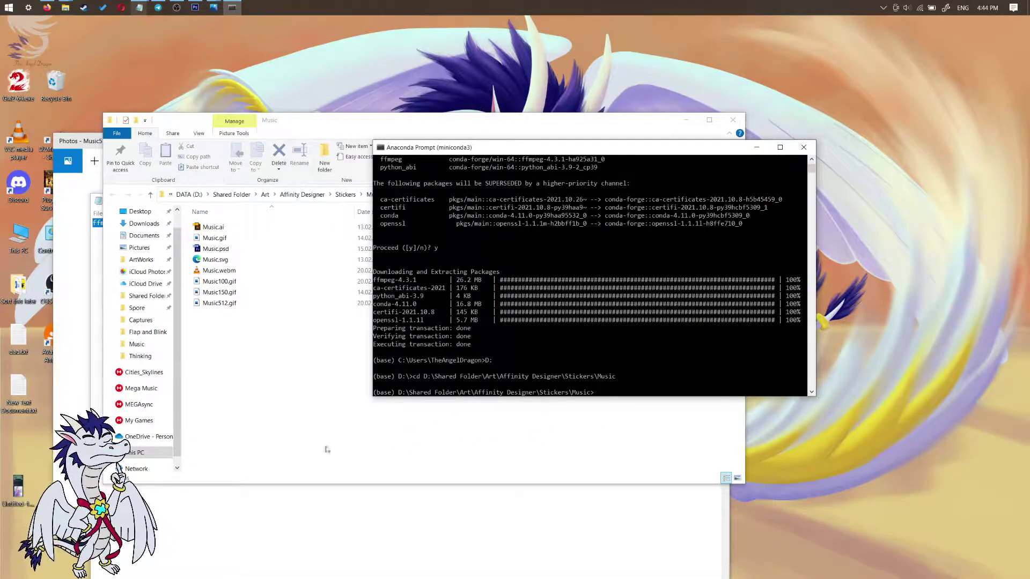
pyautogui.click(334, 550)
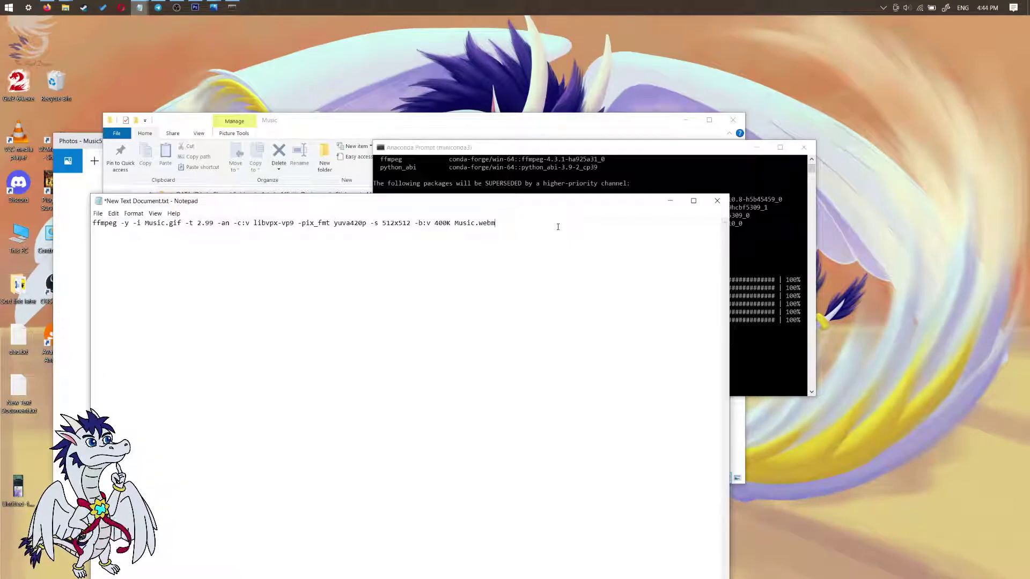
pyautogui.moveTo(558, 227); pyautogui.dragTo(63, 200)
pyautogui.click(161, 222)
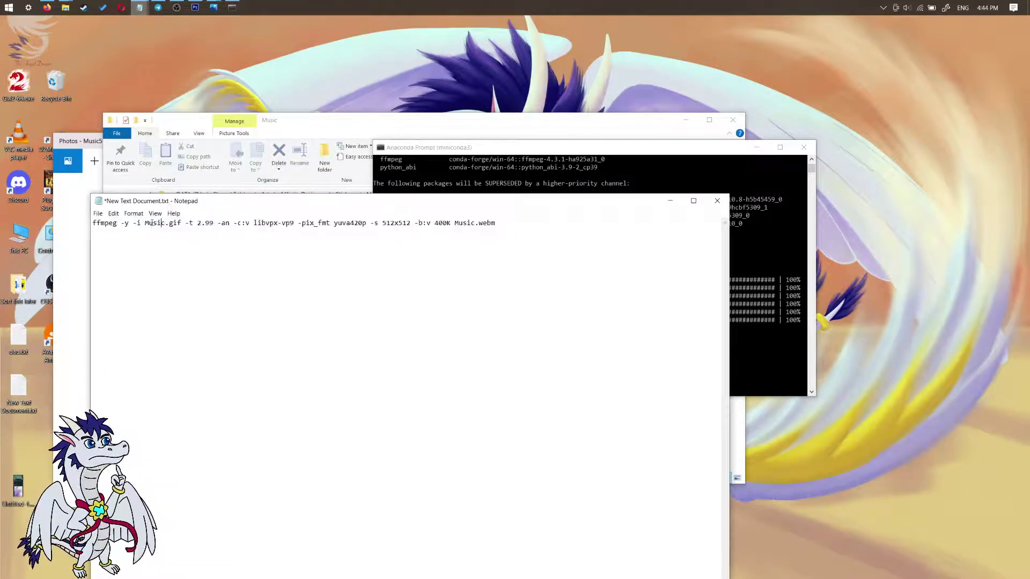
pyautogui.doubleClick(157, 223)
pyautogui.click(157, 223)
pyautogui.moveTo(165, 222); pyautogui.dragTo(146, 223)
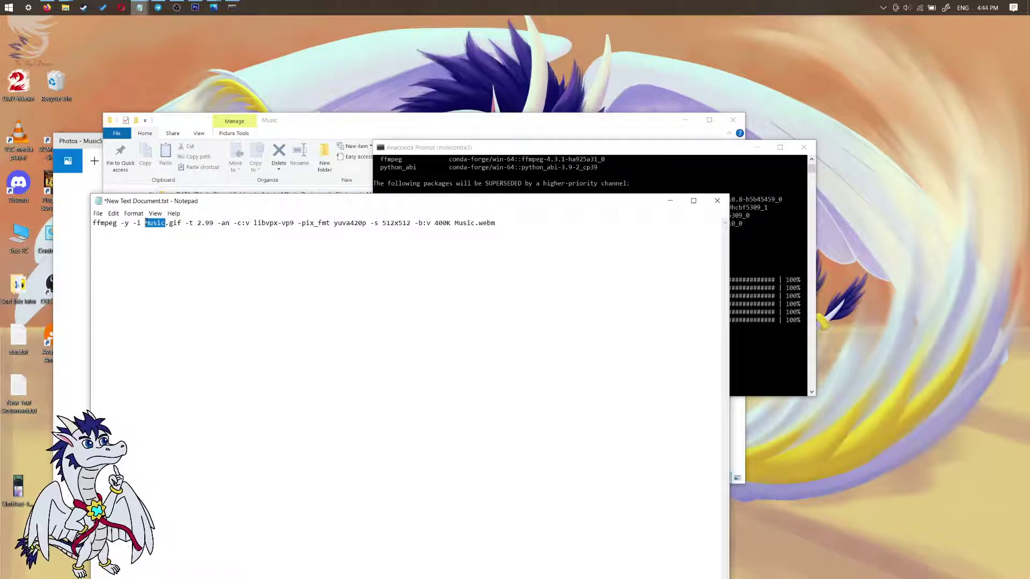
pyautogui.click(470, 223)
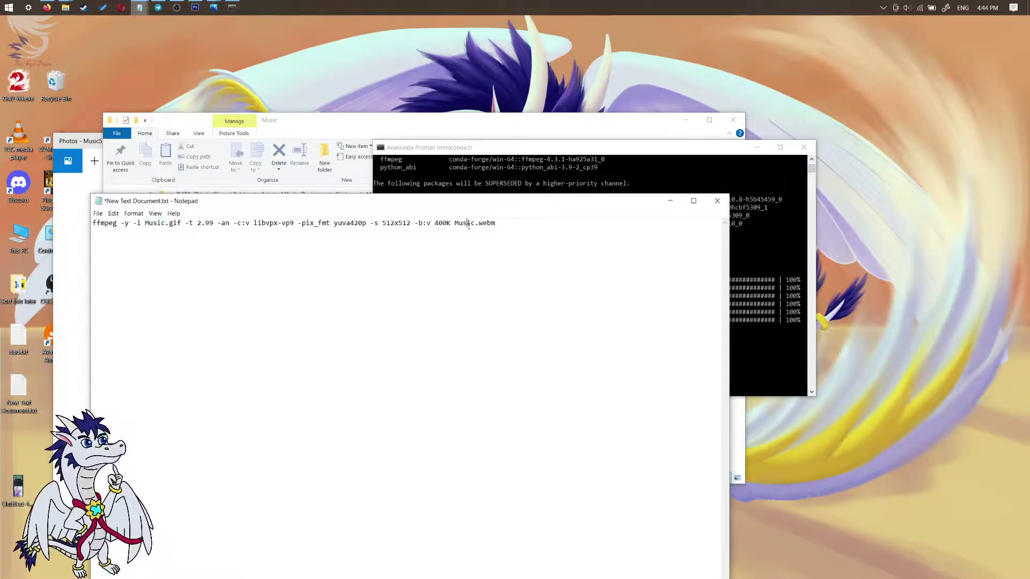
pyautogui.moveTo(475, 223); pyautogui.dragTo(454, 222)
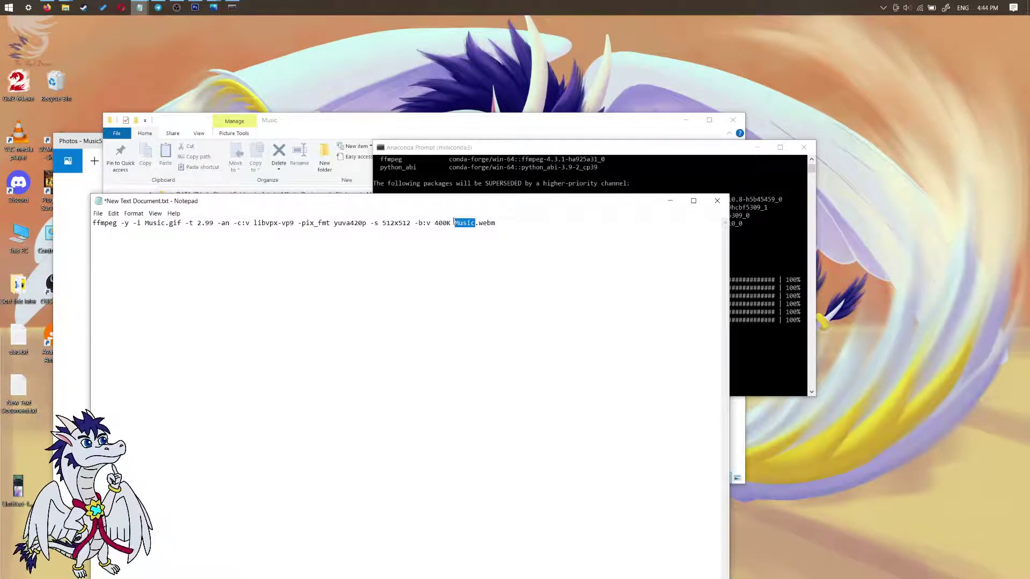
pyautogui.click(454, 222)
# Copy the whole ffmpeg command from Notepad and paste it at the Music folder prompt in Anaconda Prompt.
pyautogui.hotkey('ctrl', 'a')
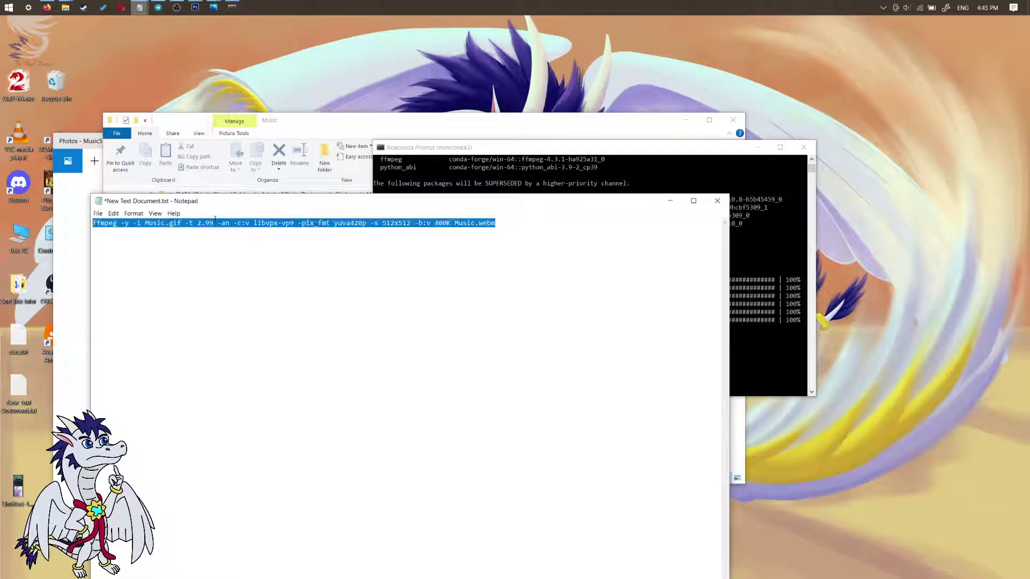
pyautogui.rightClick(221, 219)
pyautogui.click(184, 247)
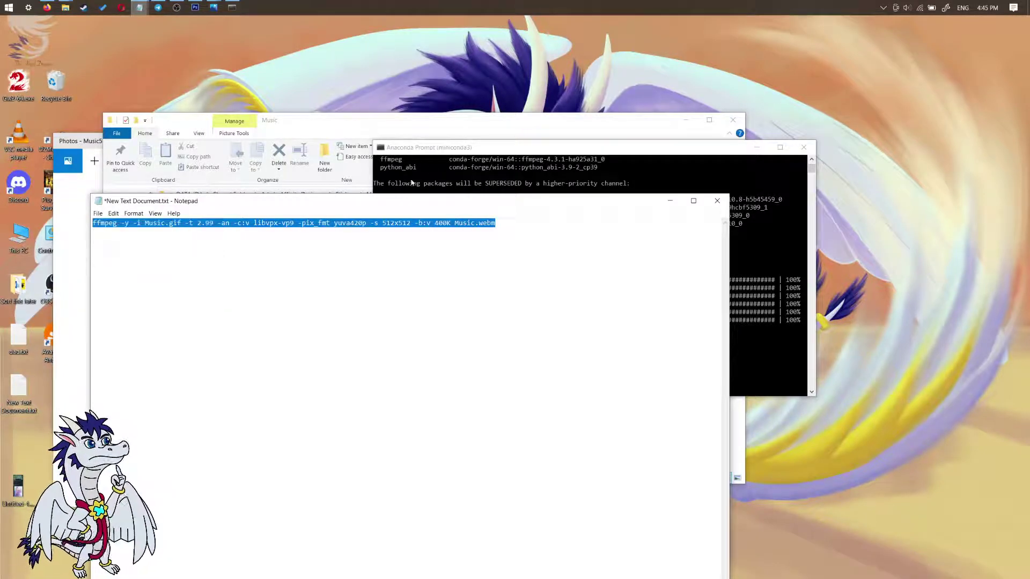
pyautogui.click(457, 155)
pyautogui.rightClick(613, 383)
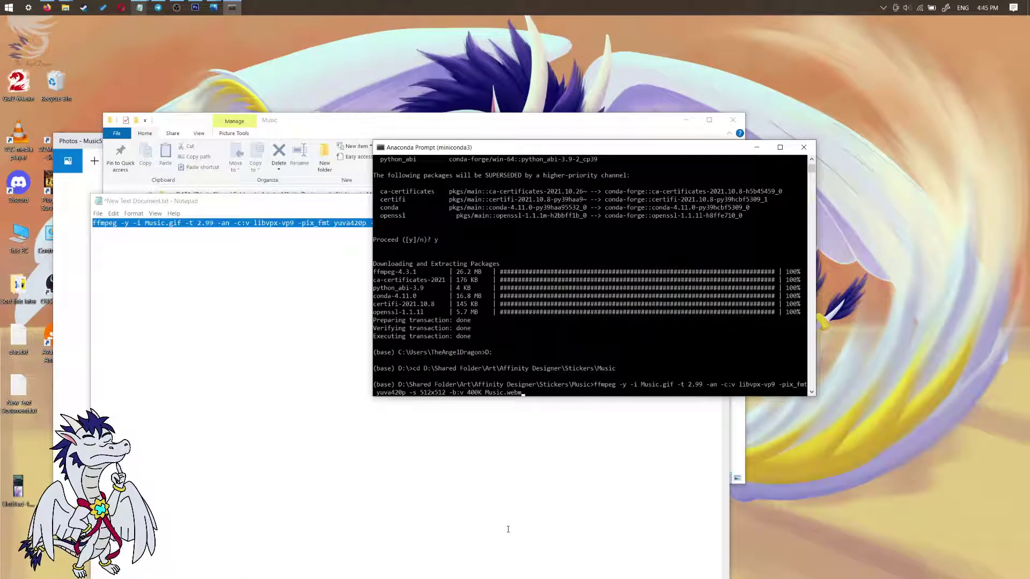
# Run the pasted ffmpeg conversion, bring up the Music folder, and play the resulting Music.webm in VLC to check it.
pyautogui.press('Return')
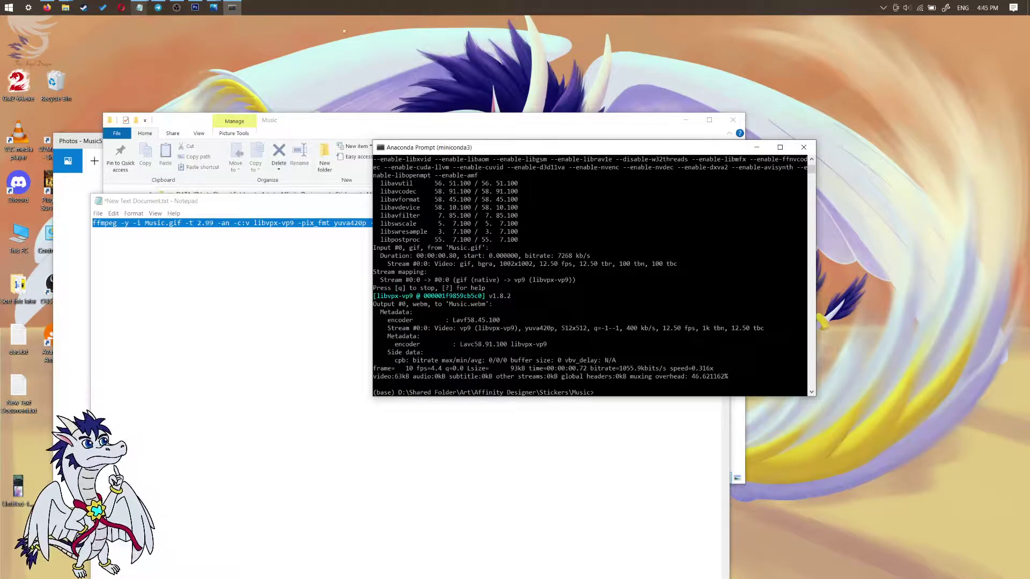
pyautogui.moveTo(346, 125); pyautogui.dragTo(396, 103)
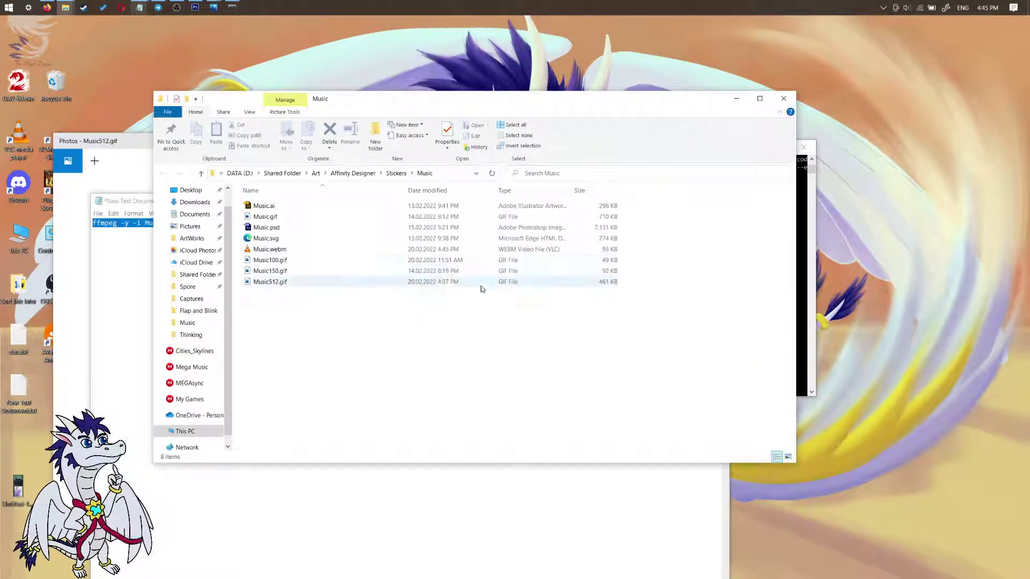
pyautogui.click(430, 251)
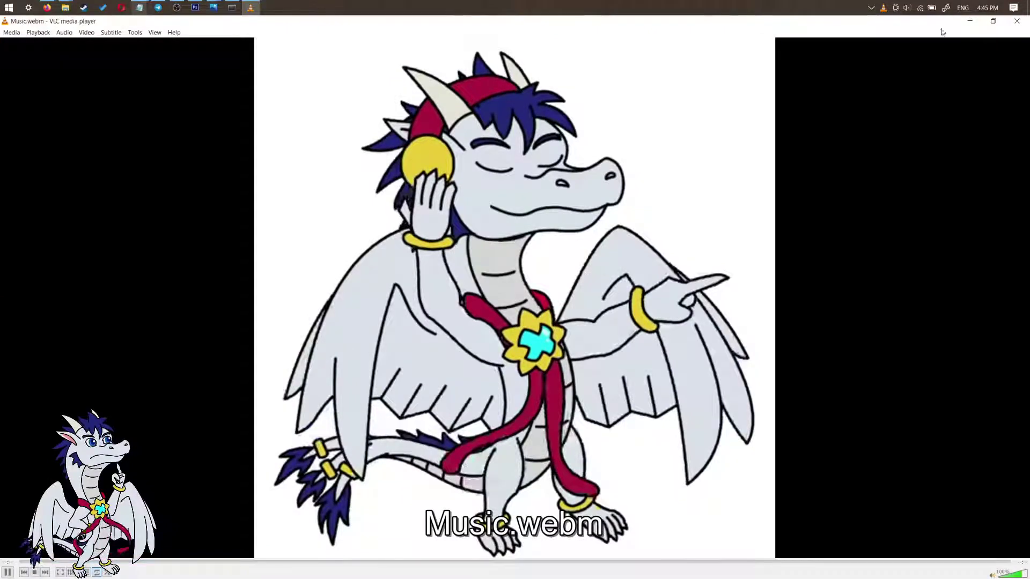
pyautogui.click(1017, 20)
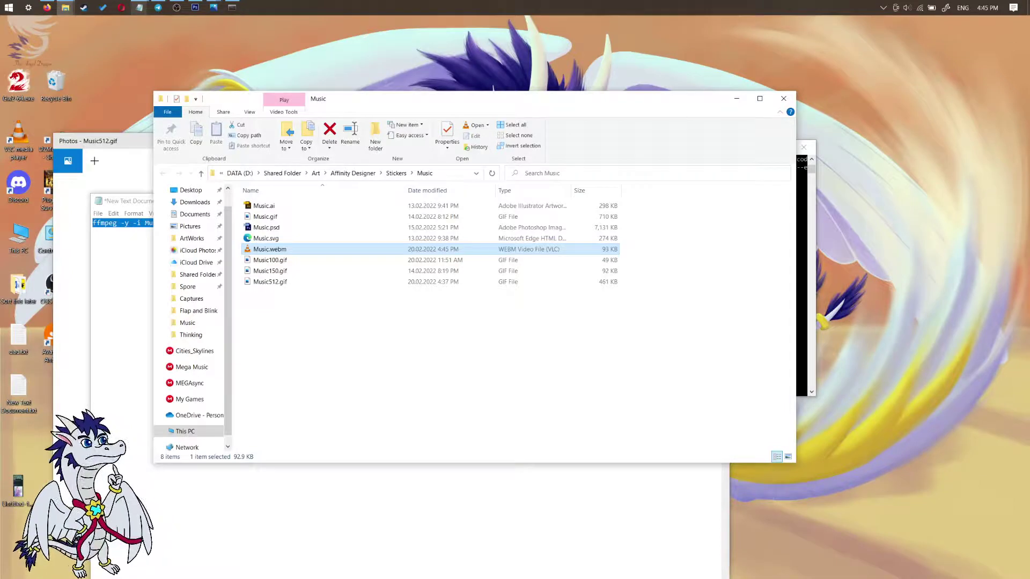
# Switch to the Stickers bot chat in Telegram and examine the bot's username in its info.
pyautogui.hotkey('alt', 'Tab')
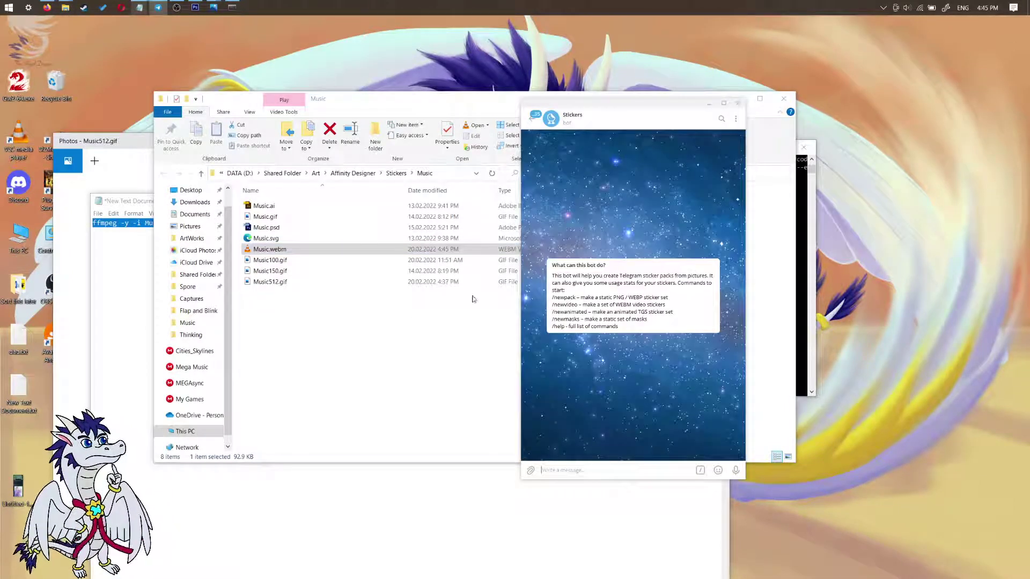
pyautogui.click(556, 122)
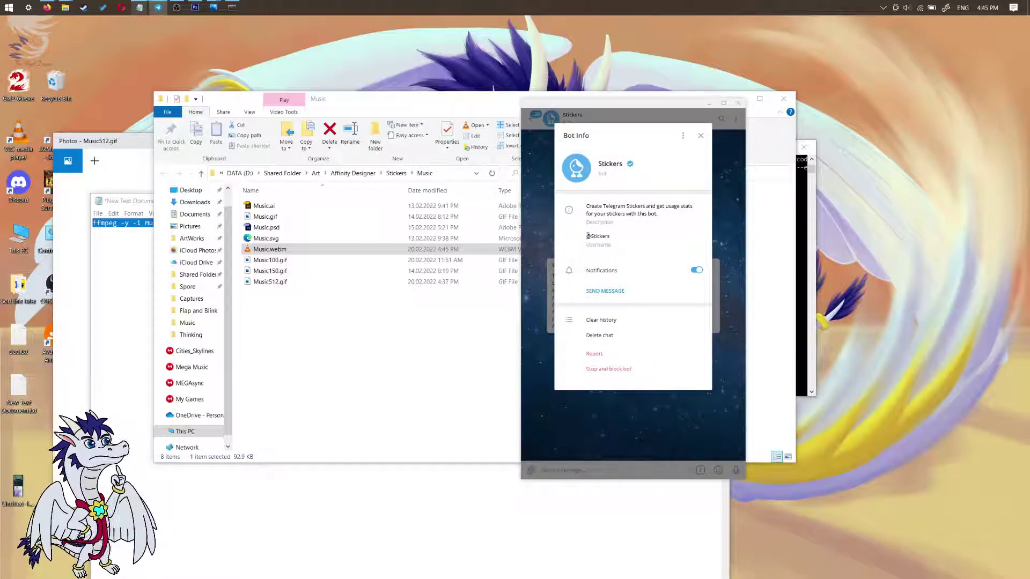
pyautogui.moveTo(588, 236); pyautogui.dragTo(617, 237)
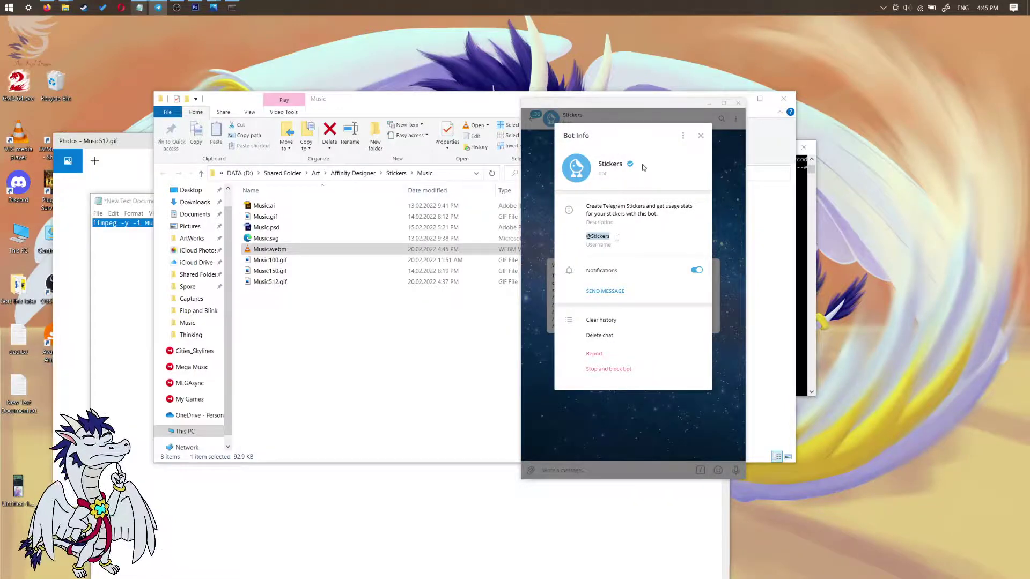
pyautogui.click(653, 425)
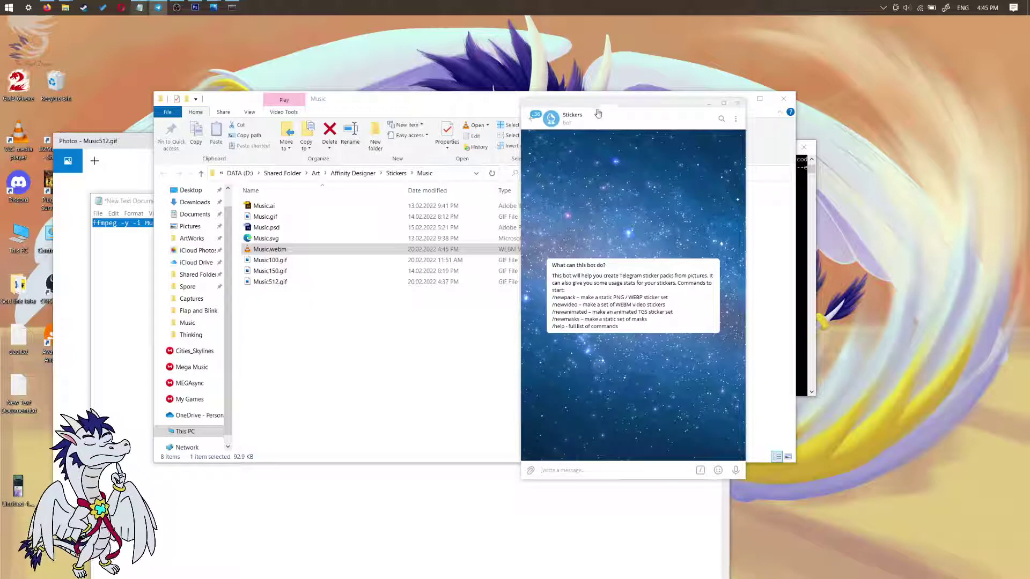
# Arrange the Telegram chat and the Music folder window side by side so both are fully accessible.
pyautogui.moveTo(596, 102); pyautogui.dragTo(205, 134)
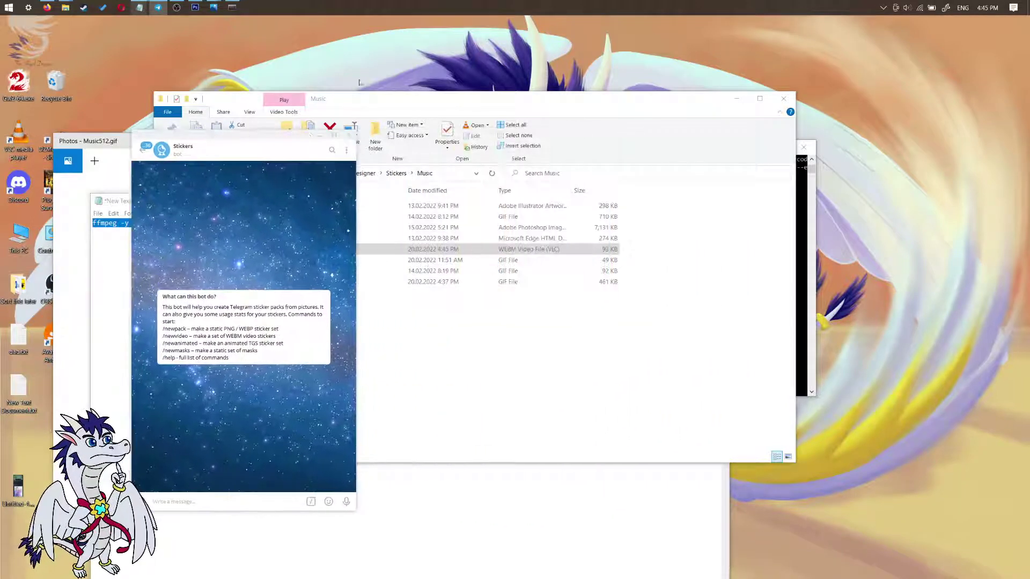
pyautogui.moveTo(402, 96); pyautogui.dragTo(643, 85)
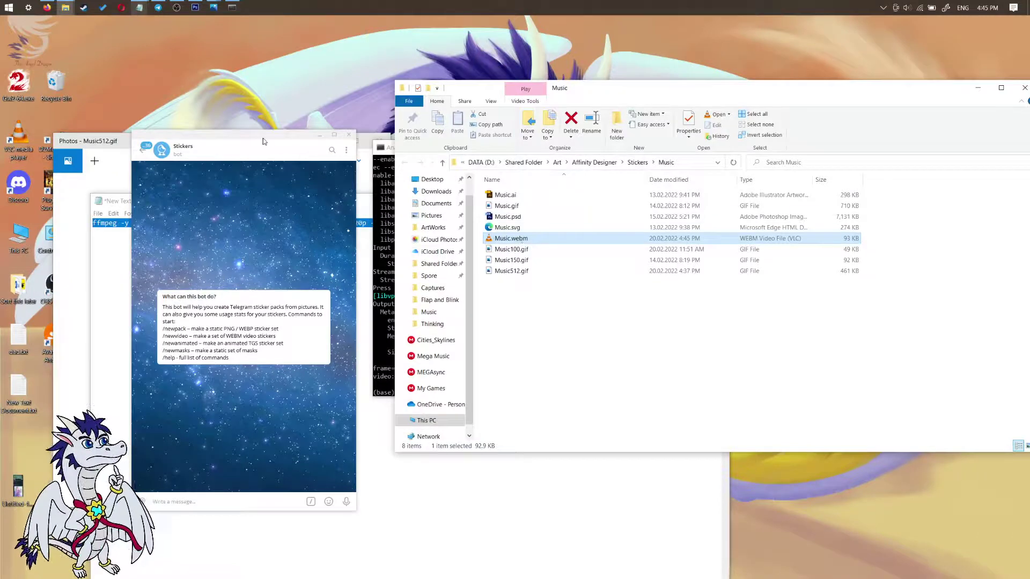
pyautogui.moveTo(265, 141); pyautogui.dragTo(291, 121)
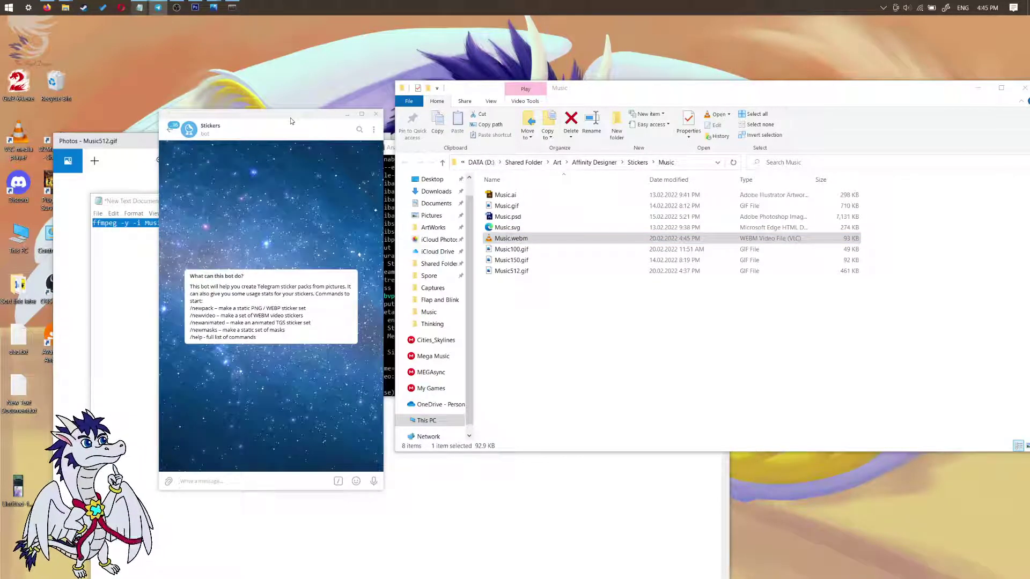
# Start a new video sticker set with the bot's /newvideo command and name the pack testutorialvideo.
pyautogui.write('/new')
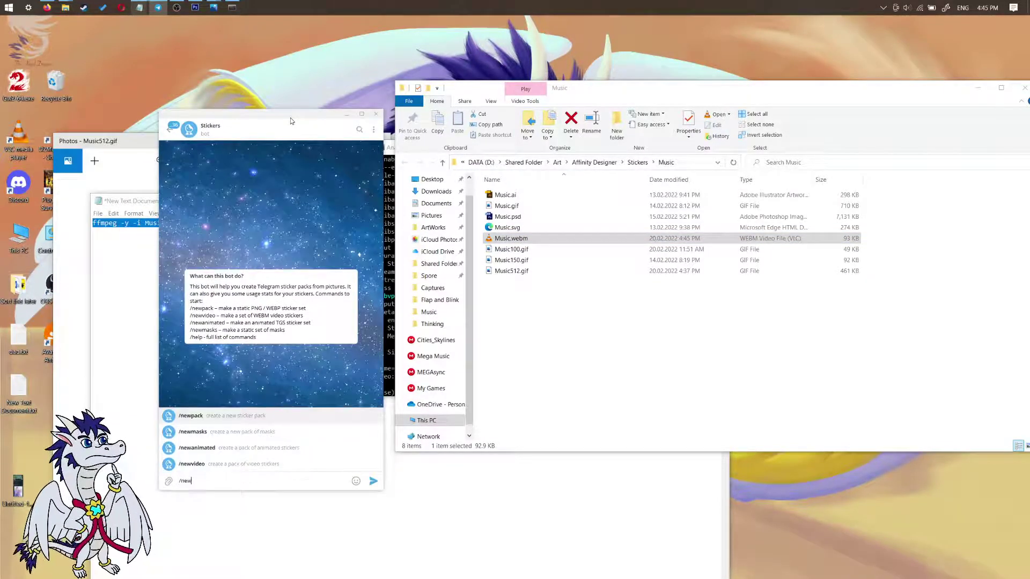
pyautogui.write('video')
pyautogui.press('Return')
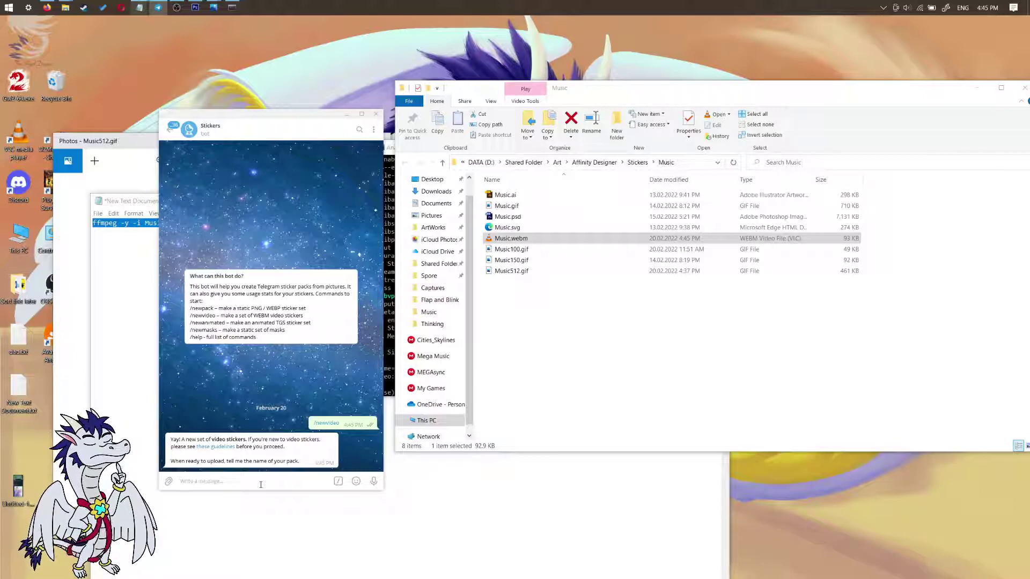
pyautogui.write('testutorialvideo')
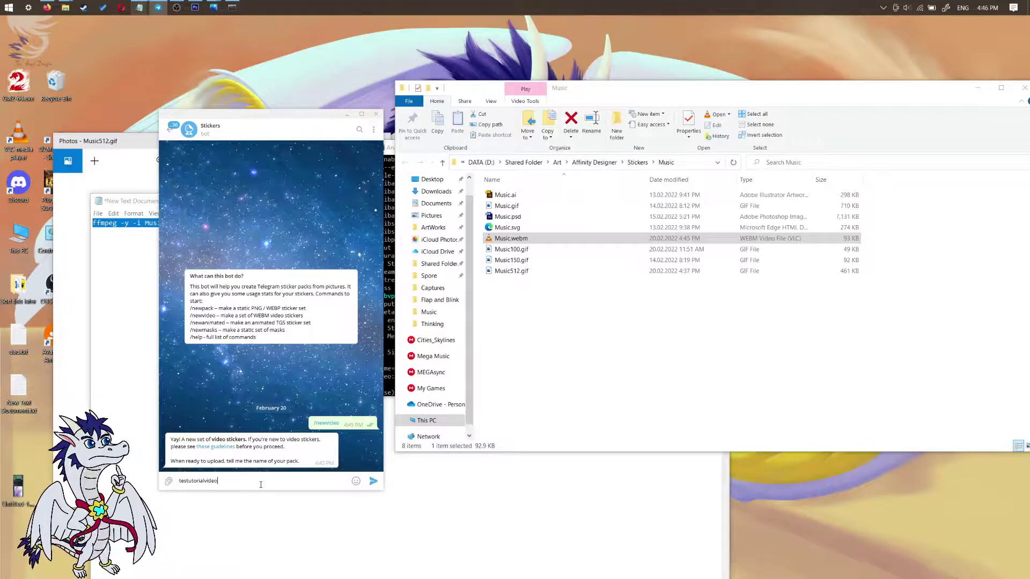
pyautogui.press('Return')
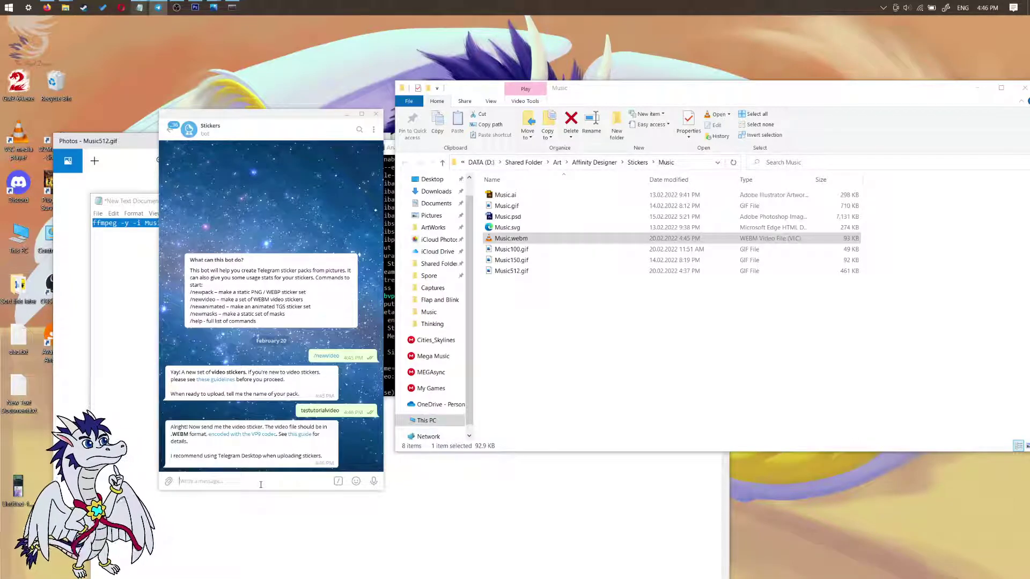
# Send Music.webm from the Music folder to the Stickers bot without a caption.
pyautogui.click(537, 238)
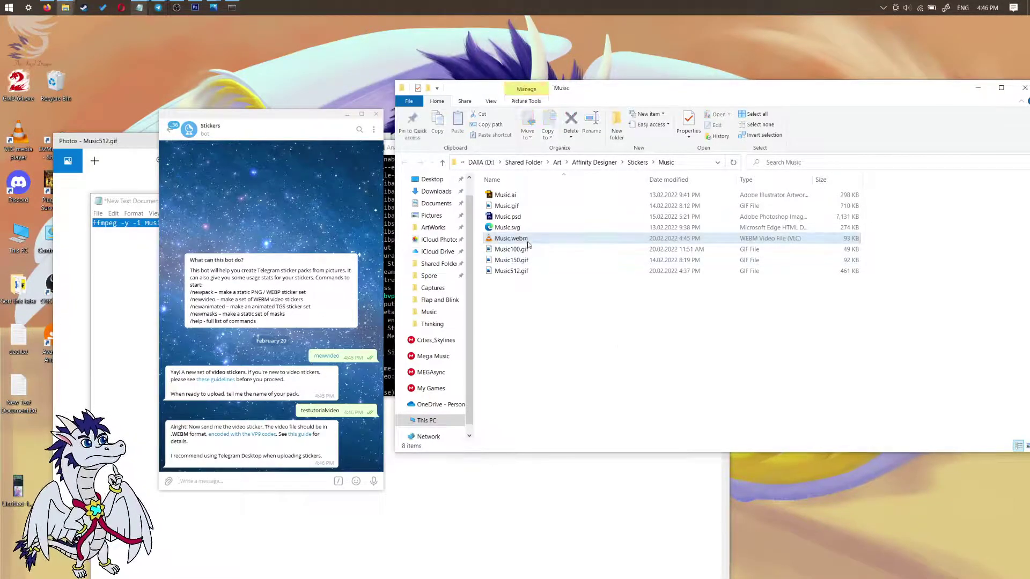
pyautogui.moveTo(585, 237); pyautogui.dragTo(294, 297)
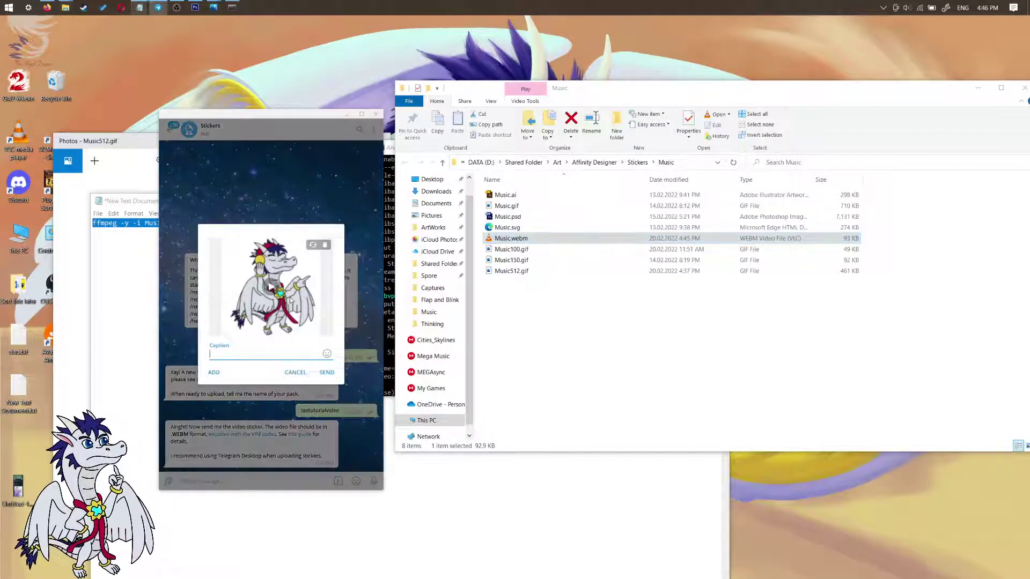
pyautogui.click(327, 372)
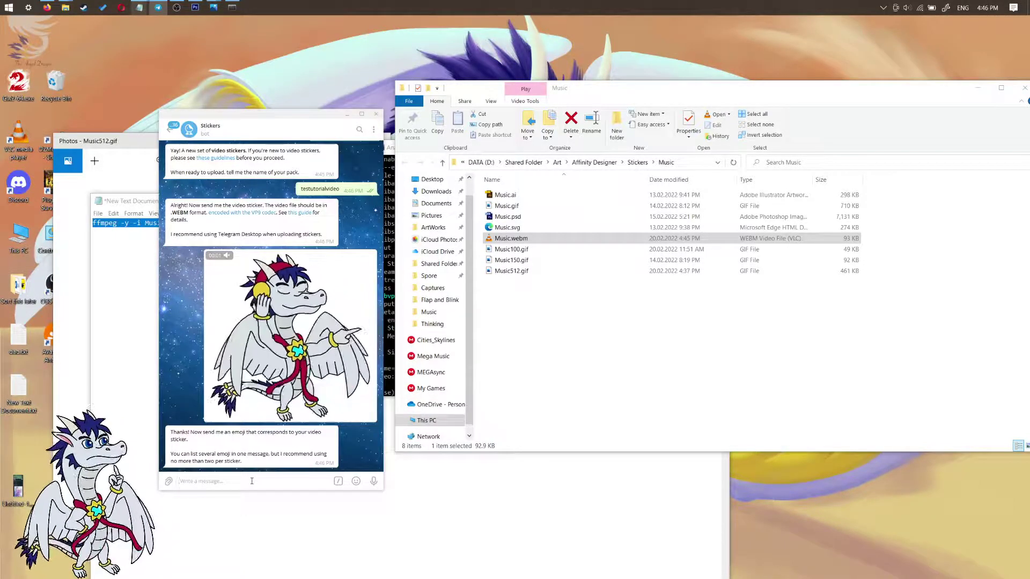
# Find the headphones emoji with the word music and send it as the sticker's matching emoji.
pyautogui.write('mu')
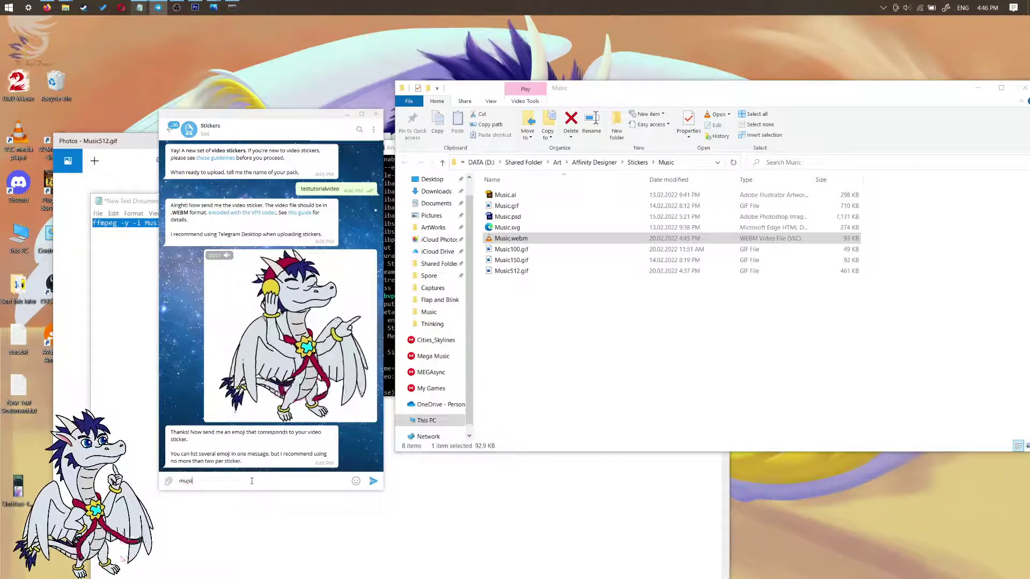
pyautogui.write('sic')
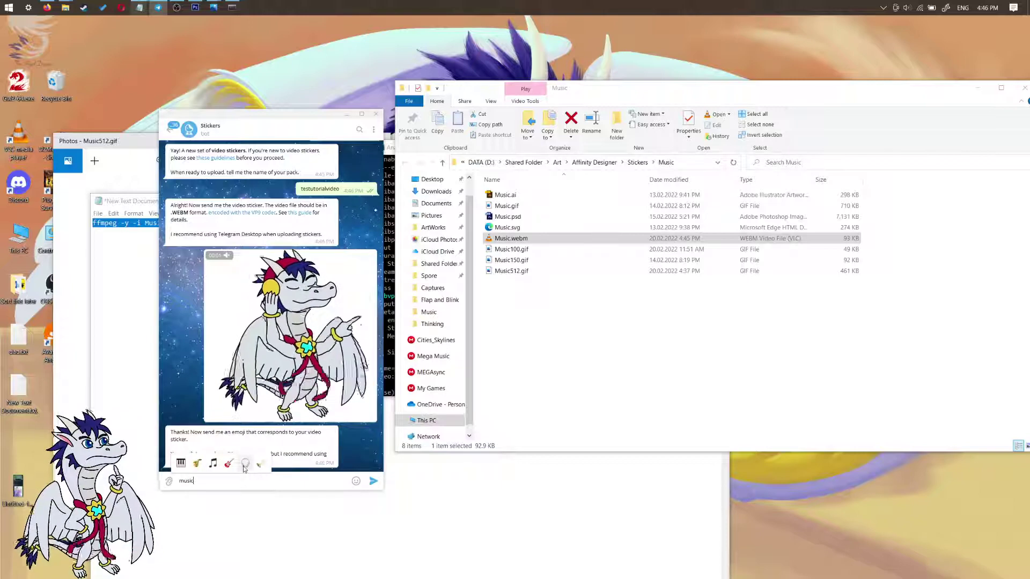
pyautogui.click(245, 465)
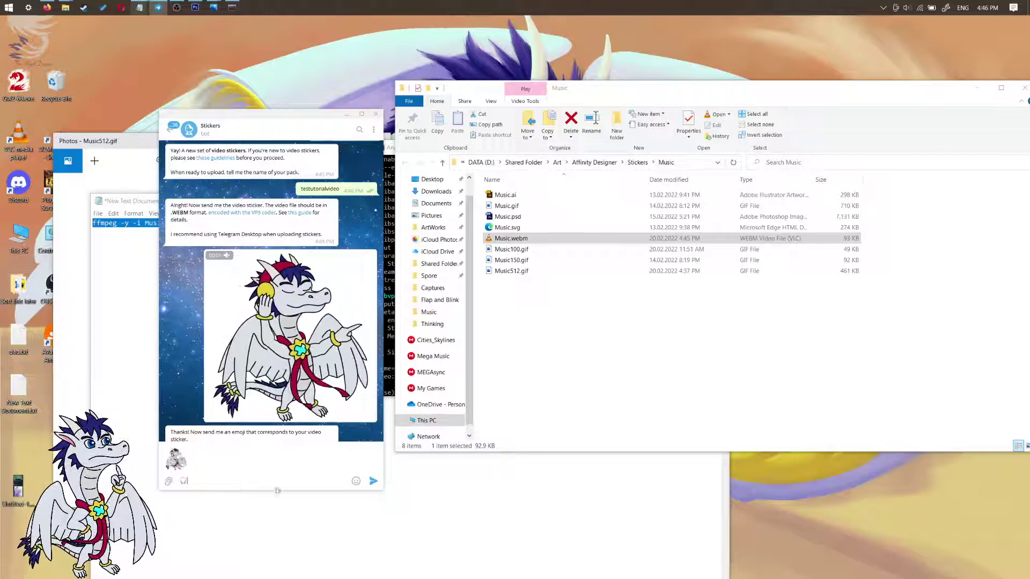
pyautogui.click(373, 481)
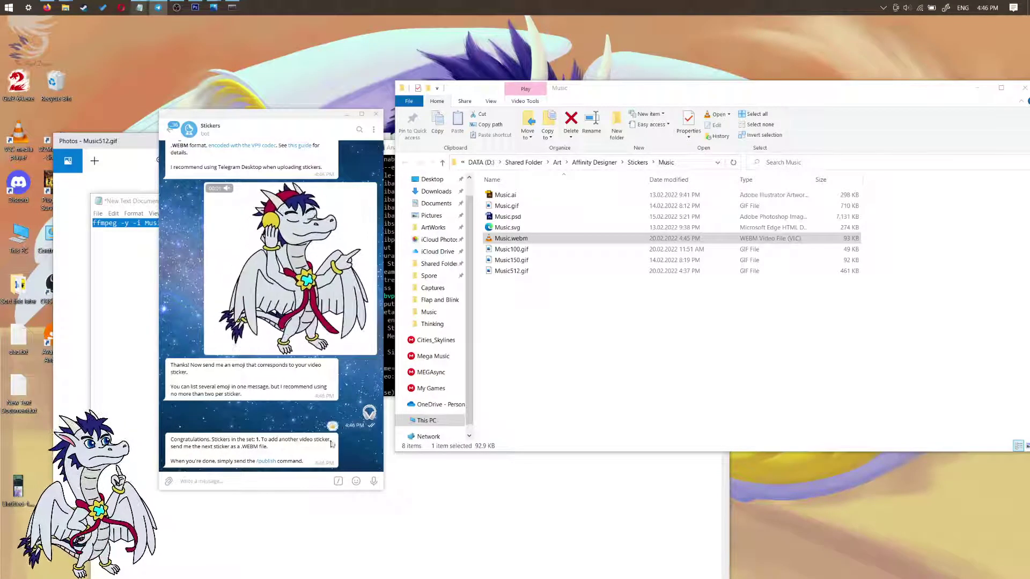
# Publish the sticker set with /publish and pass over the set icon with /skip.
pyautogui.click(265, 461)
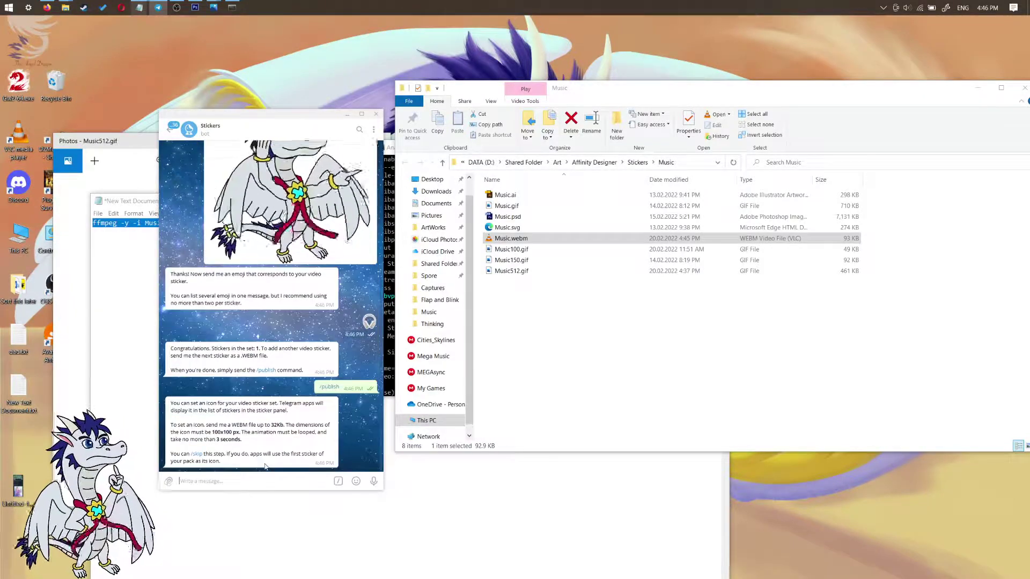
pyautogui.click(196, 456)
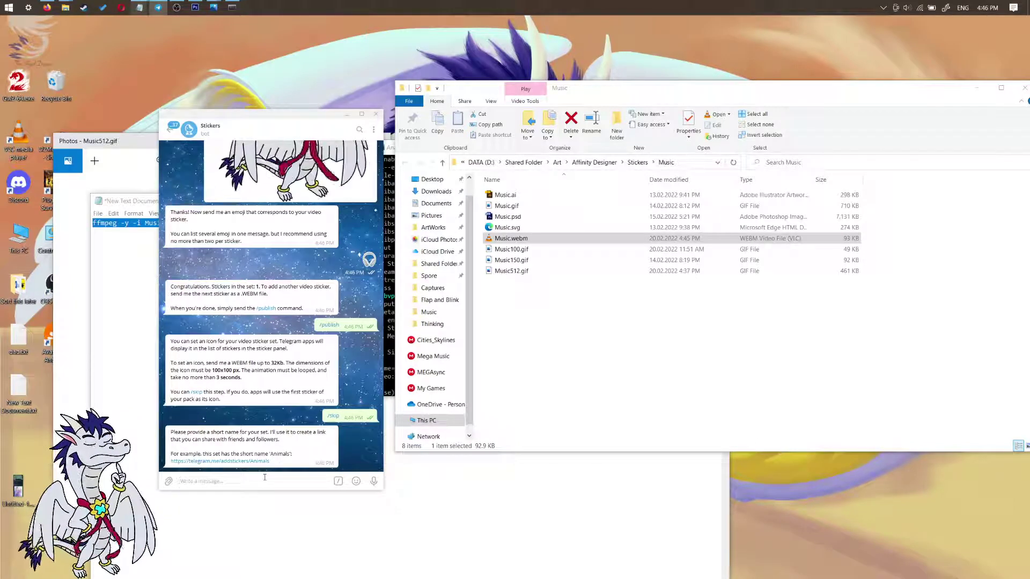
# Copy the pack name testutorialvideo from the earlier chat message and send it as the set's short name.
pyautogui.scroll(10, 299, 266)
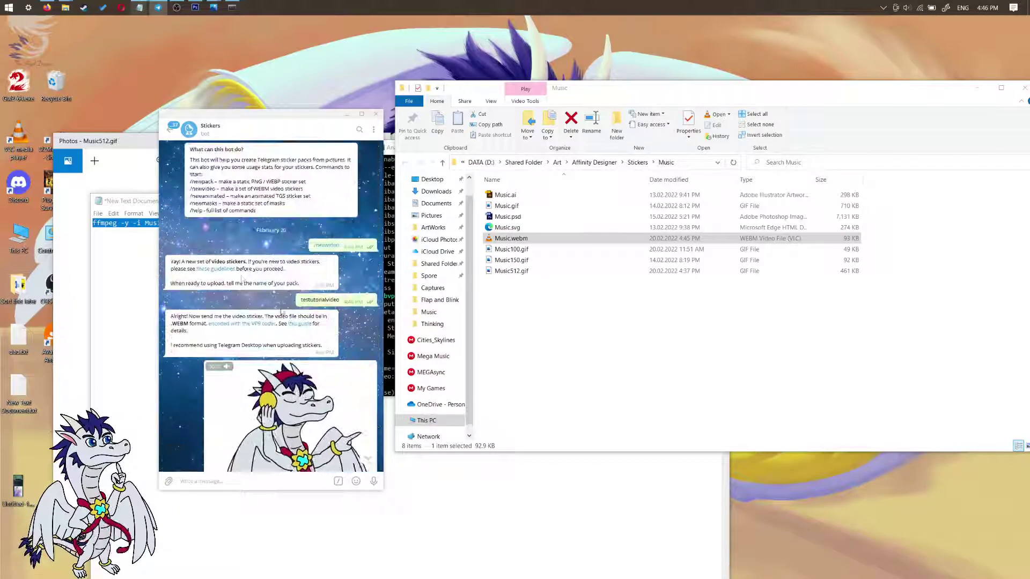
pyautogui.doubleClick(318, 301)
pyautogui.rightClick(323, 305)
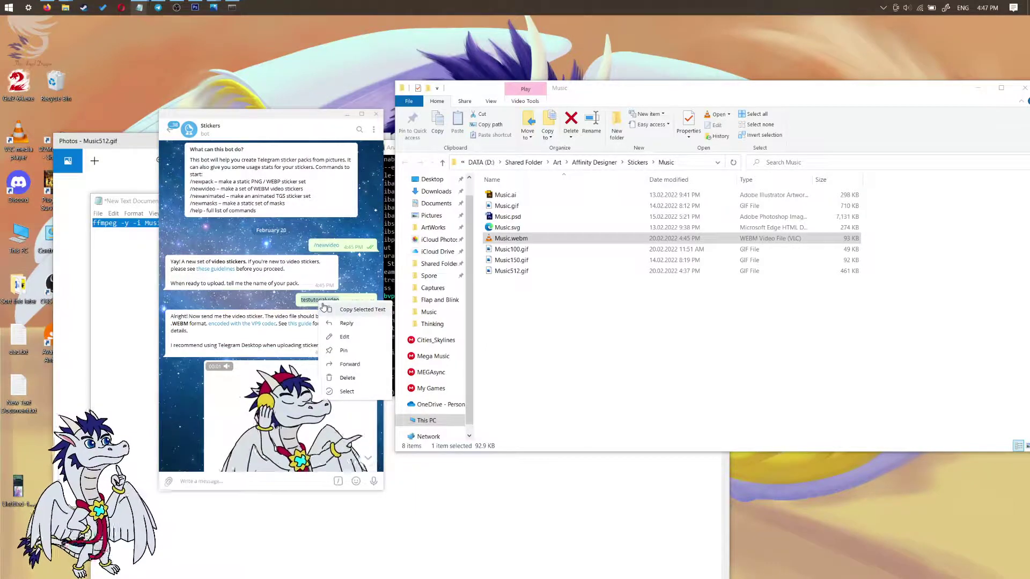
pyautogui.click(354, 310)
pyautogui.scroll(-10, 230, 455)
pyautogui.rightClick(226, 472)
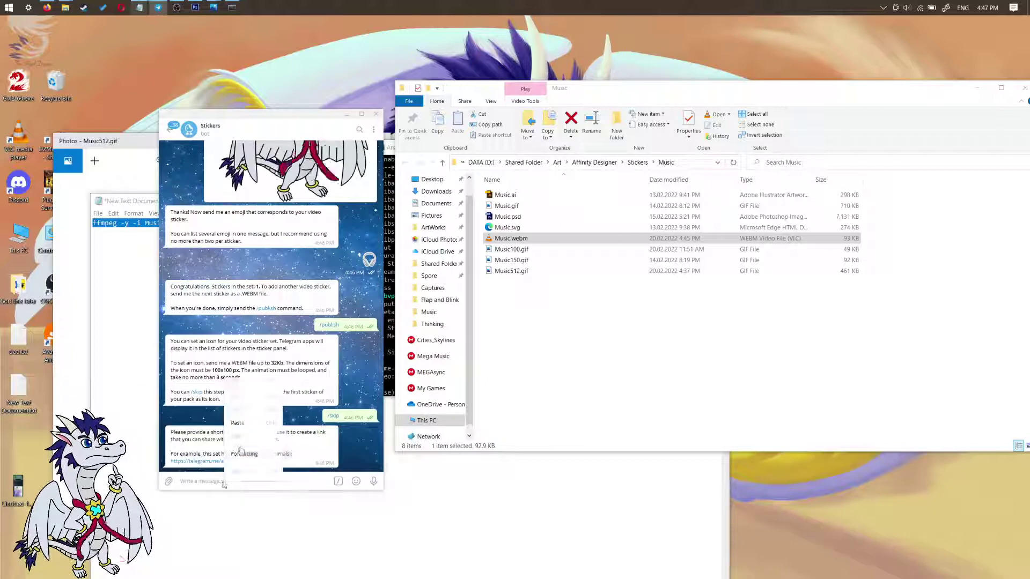
pyautogui.click(244, 428)
pyautogui.press('Return')
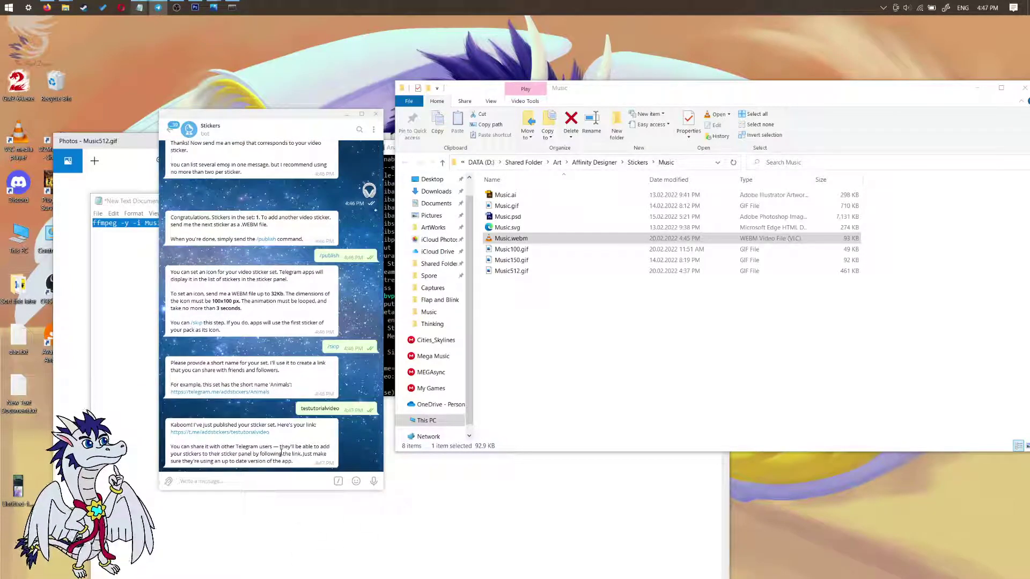
# Open the published set from its share link and send its sticker into the bot chat.
pyautogui.click(254, 433)
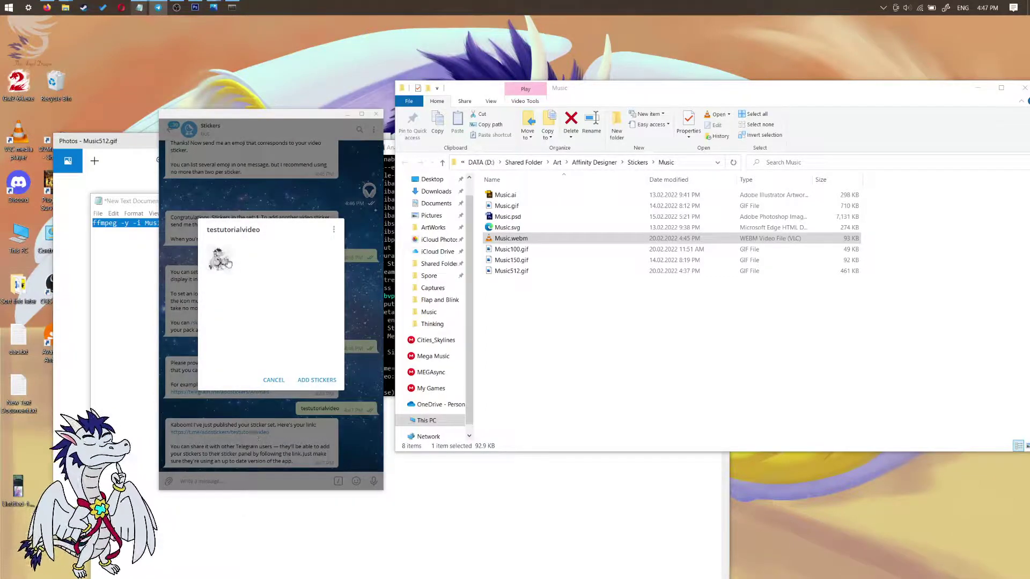
pyautogui.click(225, 262)
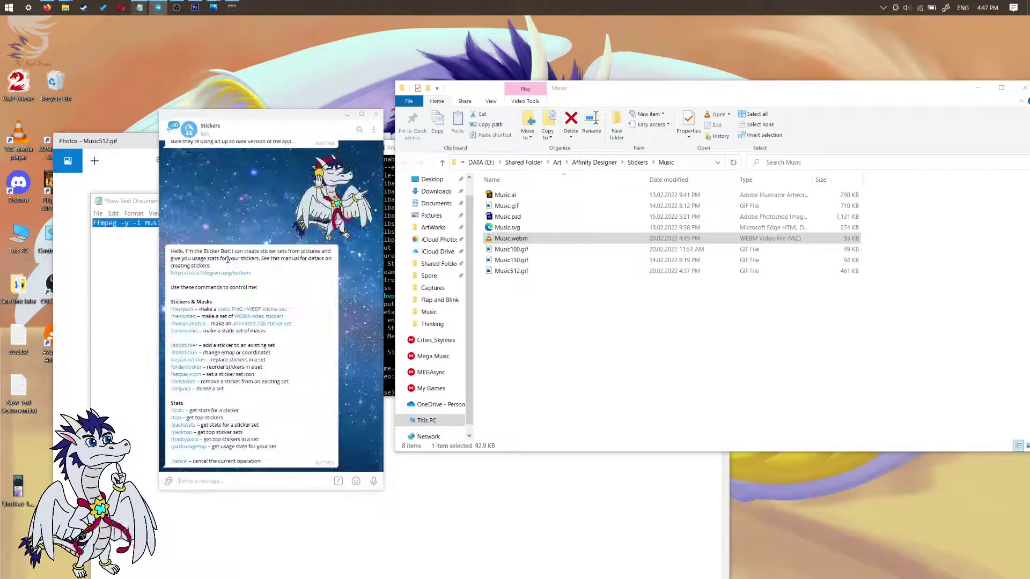
pyautogui.scroll(3, 273, 289)
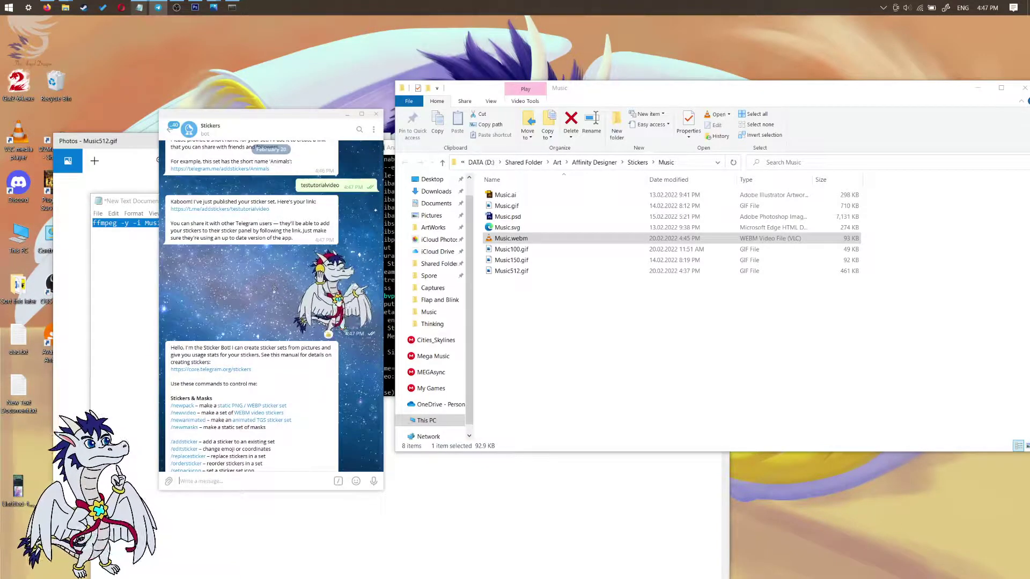
# Reopen the testutorialvideo set from the sticker in the chat and send the sticker once more.
pyautogui.click(354, 297)
pyautogui.click(357, 299)
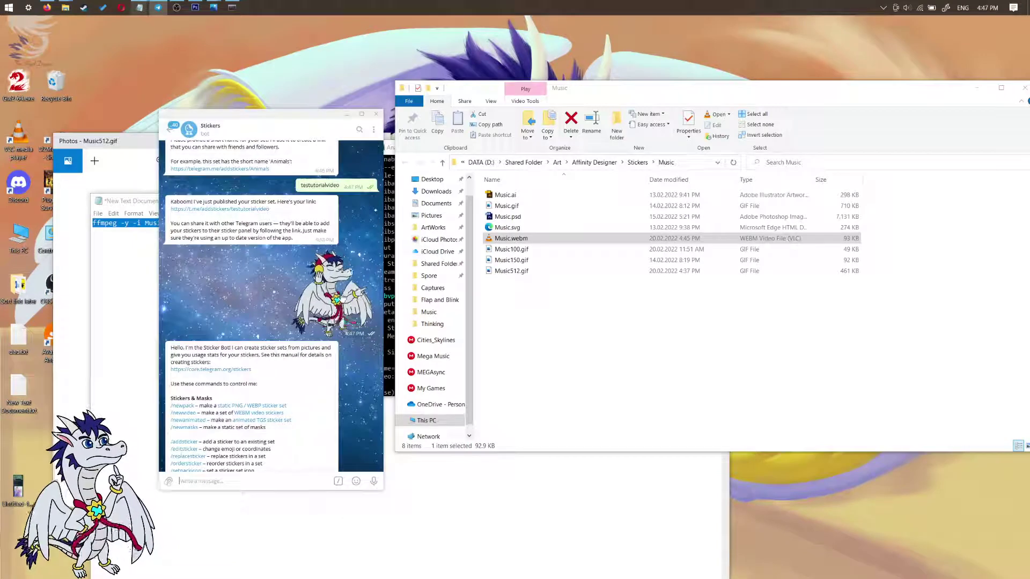
pyautogui.click(341, 299)
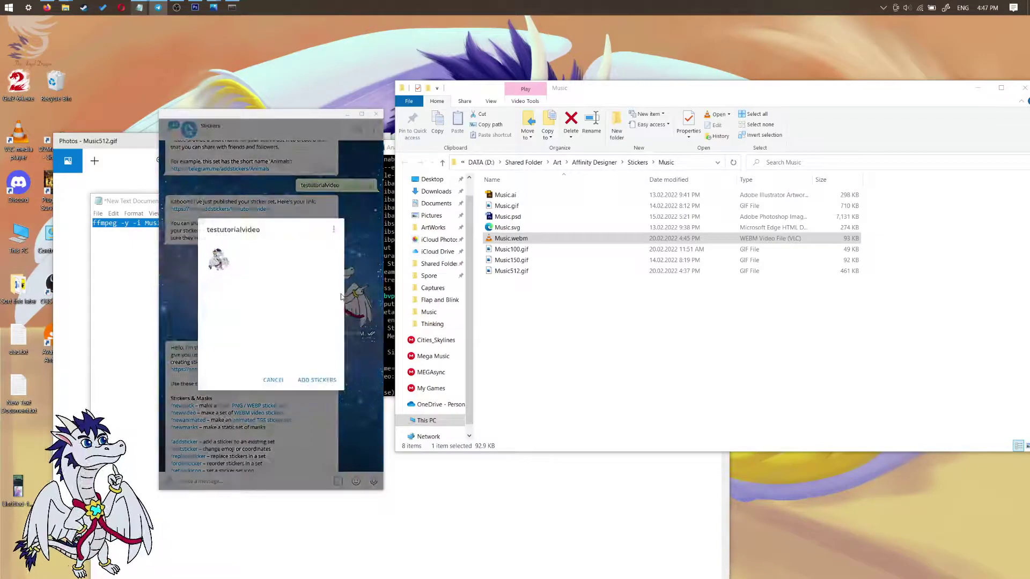
pyautogui.click(225, 258)
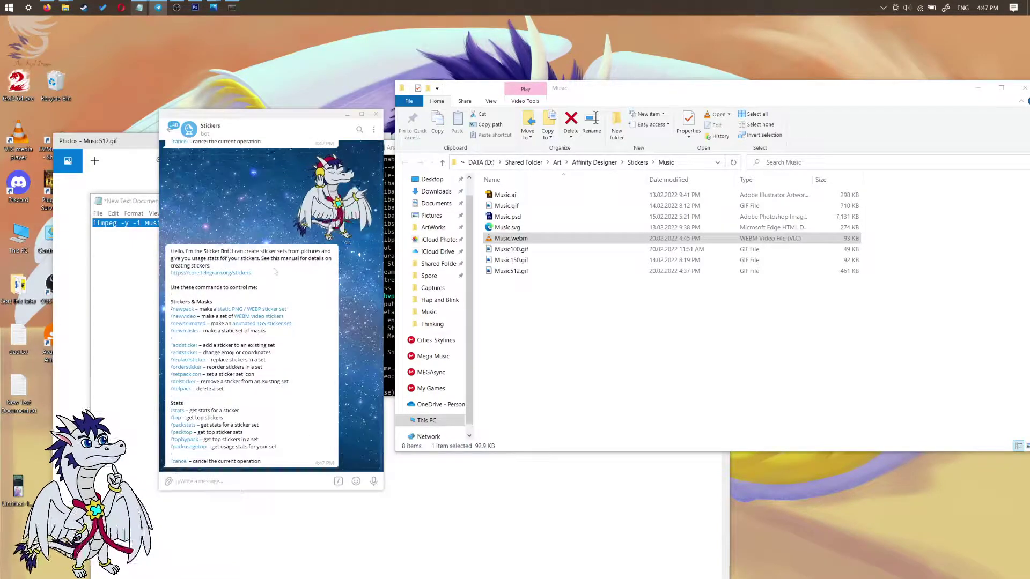
pyautogui.click(246, 243)
pyautogui.press('Escape')
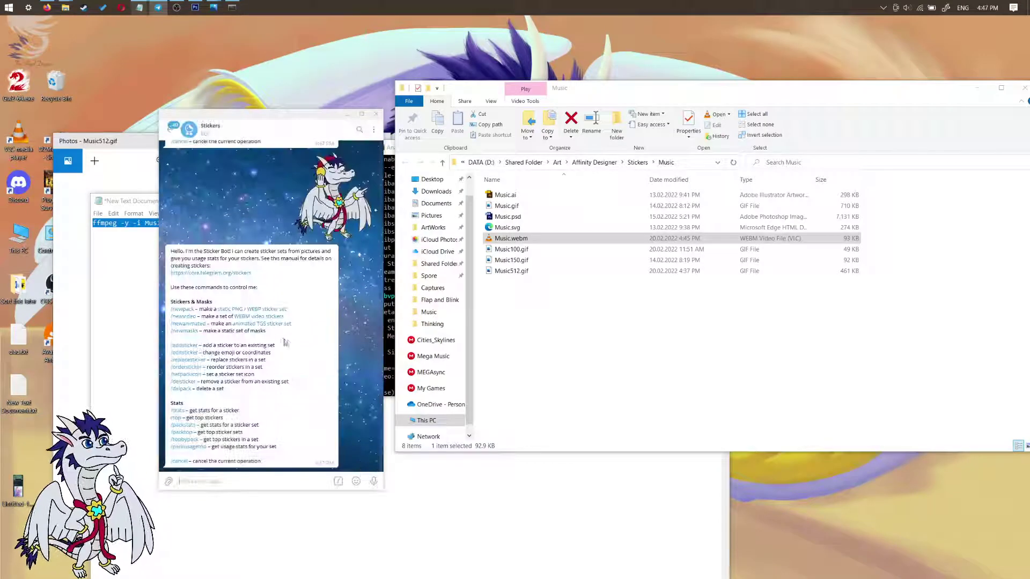
pyautogui.scroll(2, 299, 342)
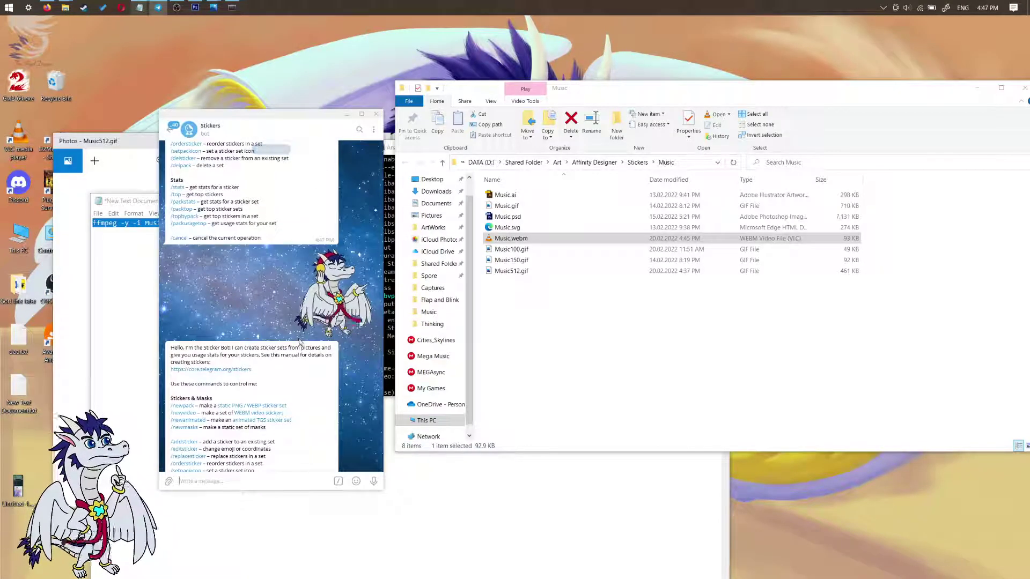